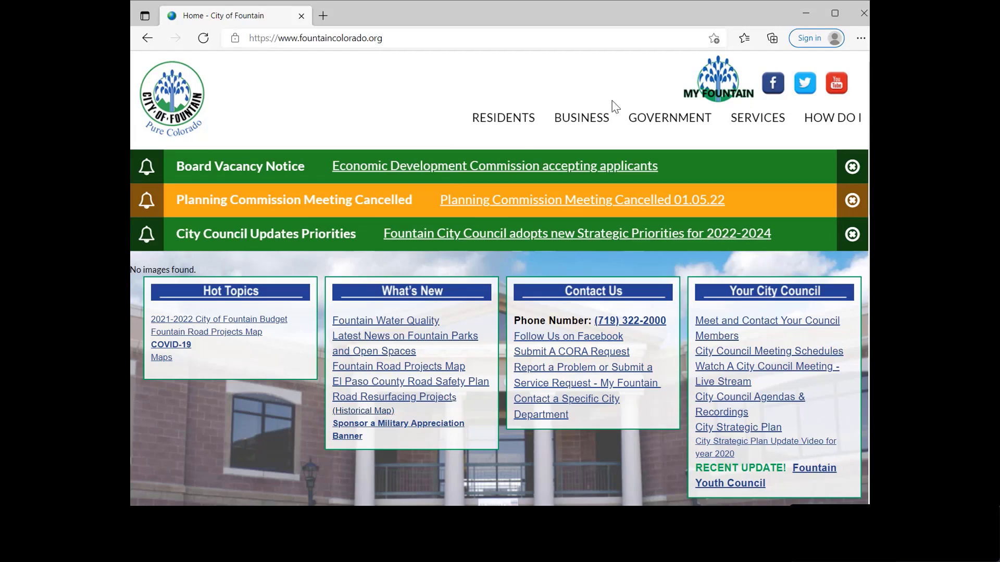
# Step: Go to the Planning & Zoning page from SERVICES and scroll down to its sidebar resource links
pyautogui.moveTo(753, 122)
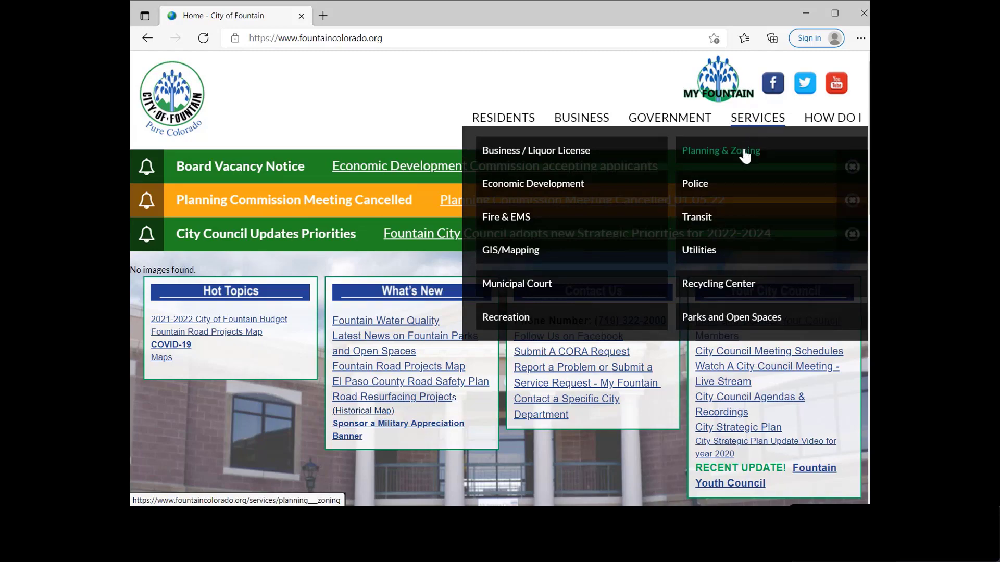
pyautogui.click(745, 152)
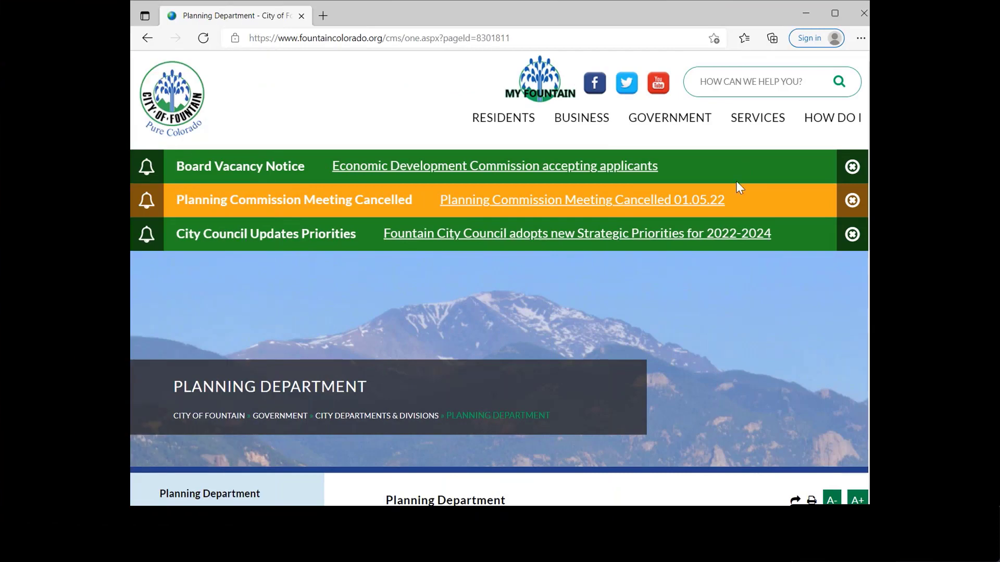
pyautogui.scroll(-3, 520, 356)
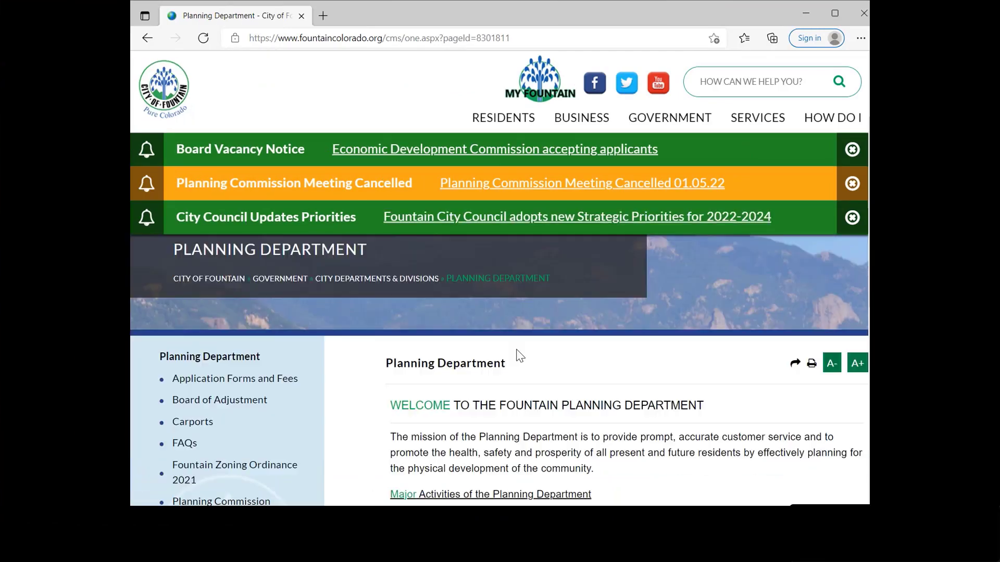
pyautogui.scroll(-2, 280, 408)
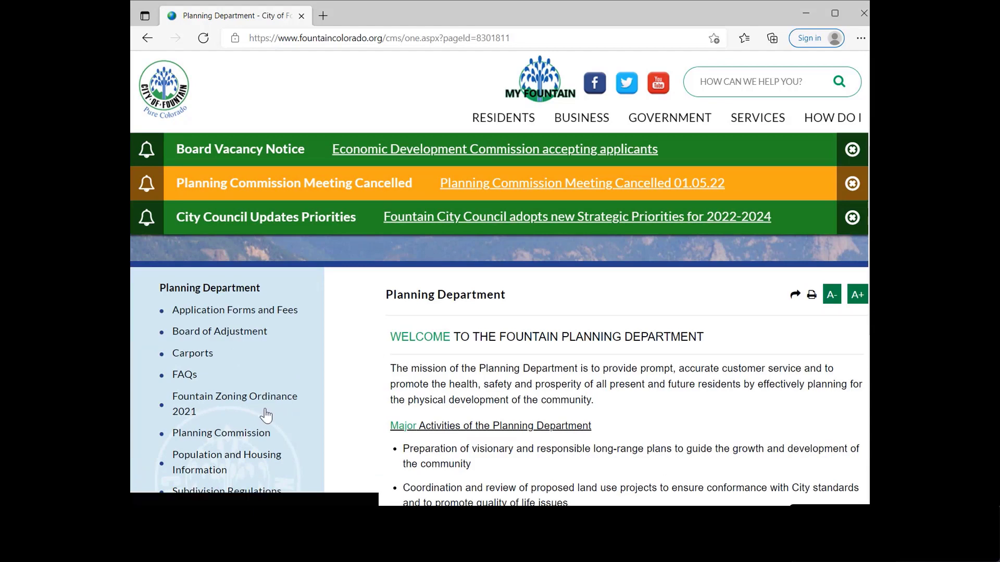
pyautogui.scroll(-1, 271, 424)
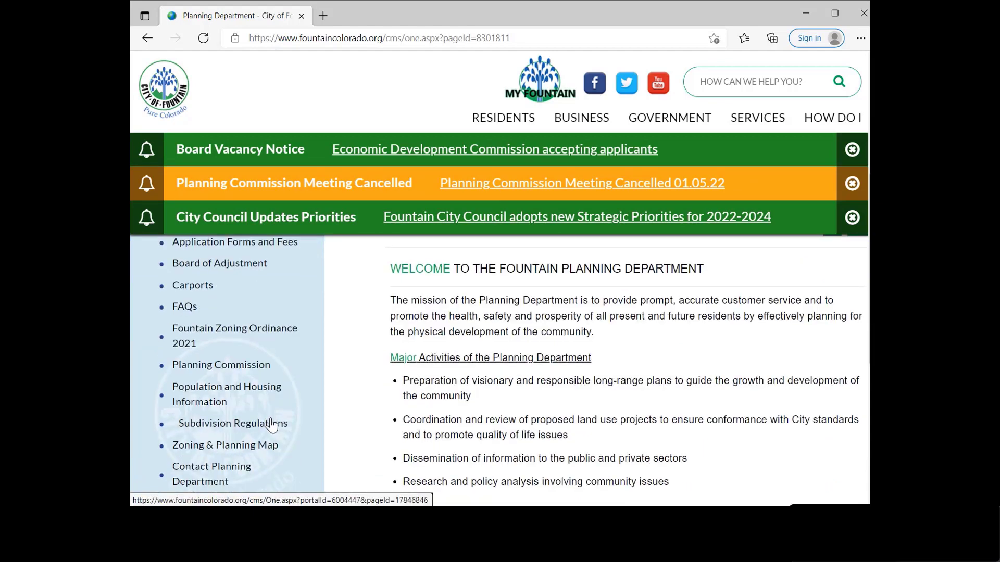
pyautogui.scroll(-1, 269, 435)
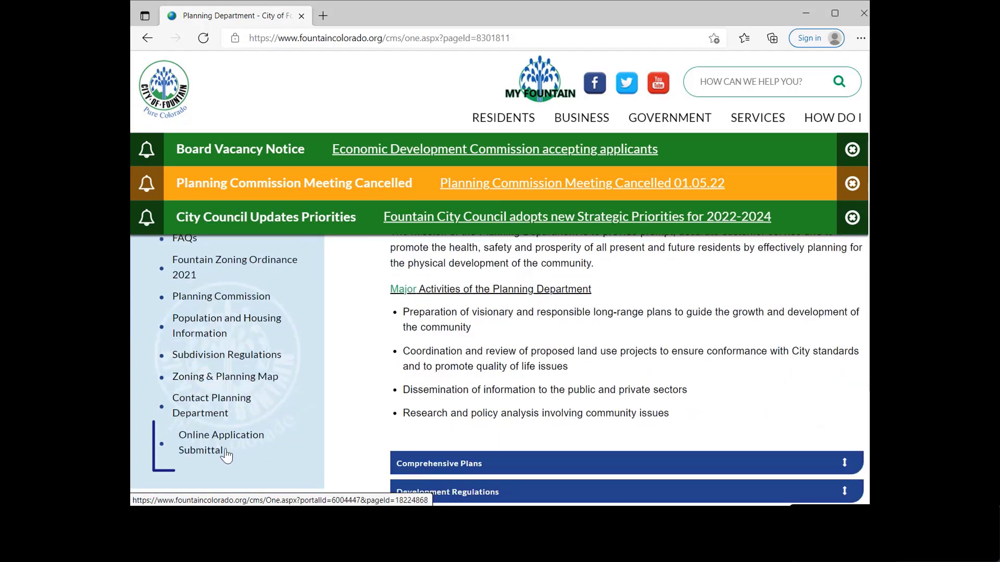
# Step: Open Online Application Submittal and scroll down to the IDT Plans Digital Submission Portal link
pyautogui.click(227, 454)
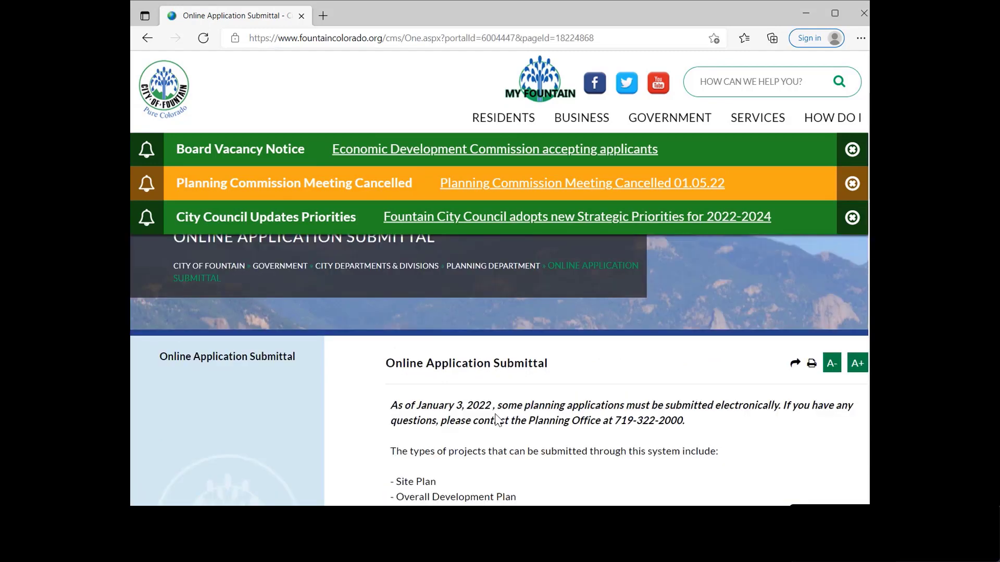
pyautogui.scroll(-3, 496, 419)
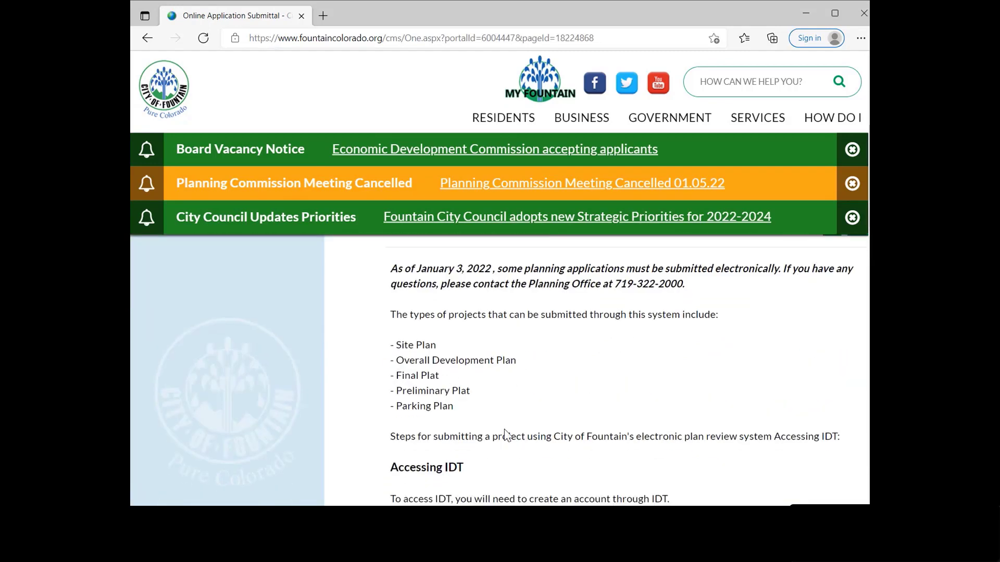
pyautogui.scroll(-3, 505, 435)
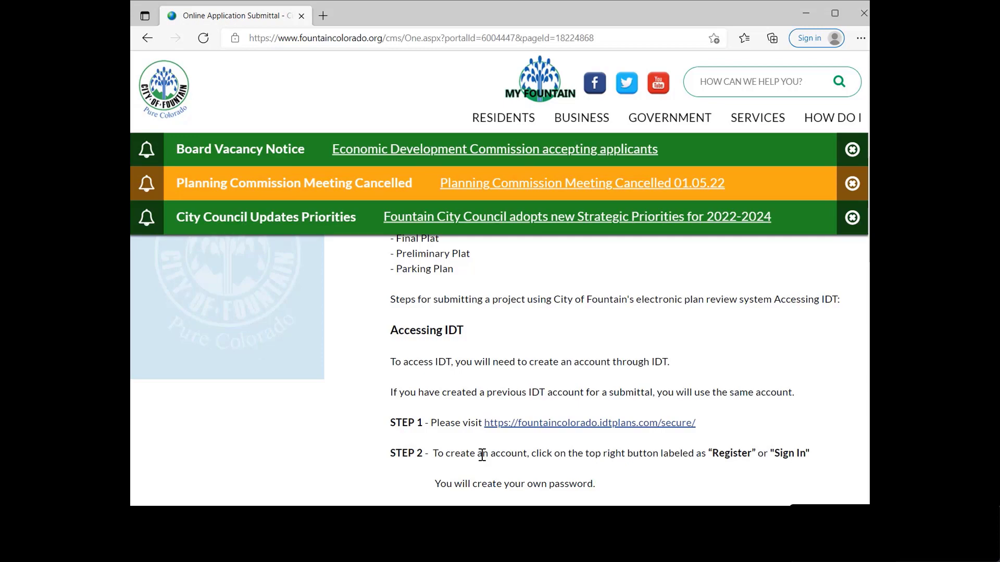
pyautogui.scroll(-8, 483, 455)
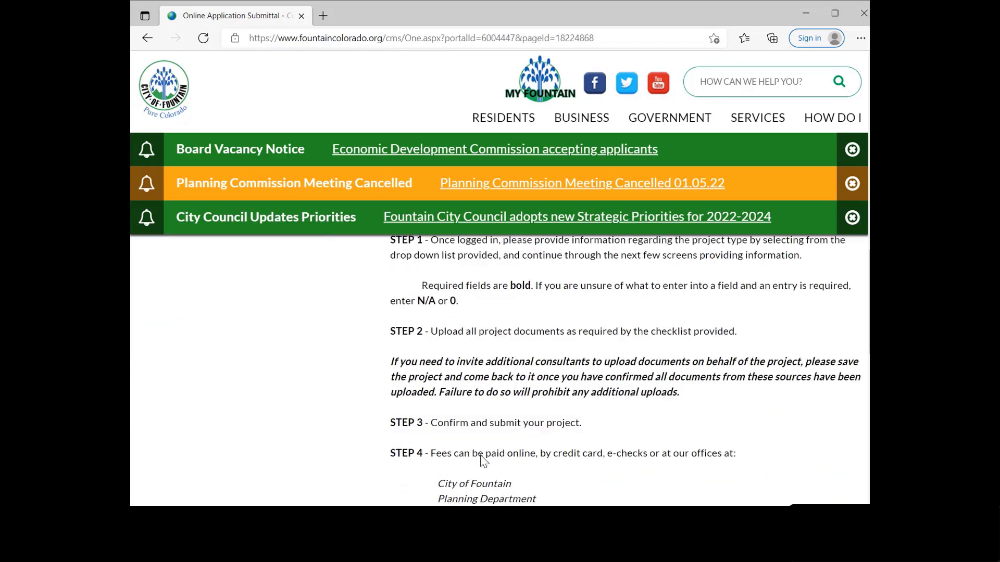
pyautogui.scroll(-8, 483, 461)
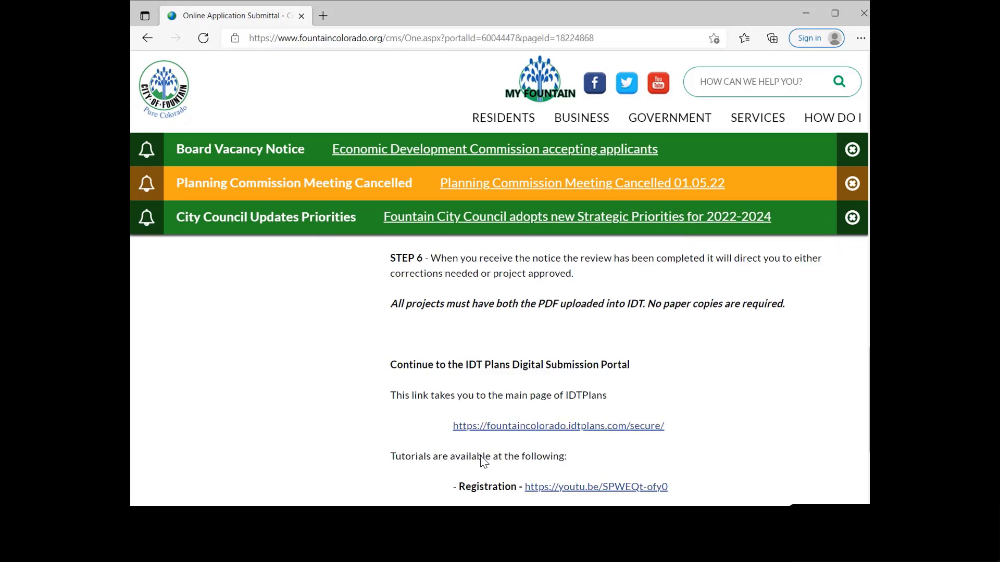
pyautogui.scroll(-2, 484, 461)
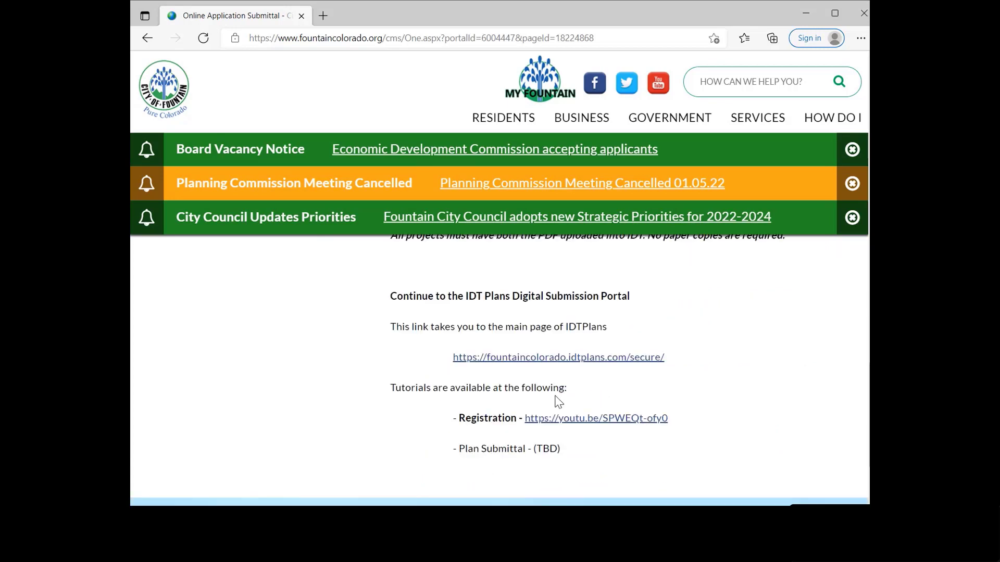
# Step: Follow the fountaincolorado.idtplans.com/secure/ link to the IDTPlans portal home page
pyautogui.click(549, 359)
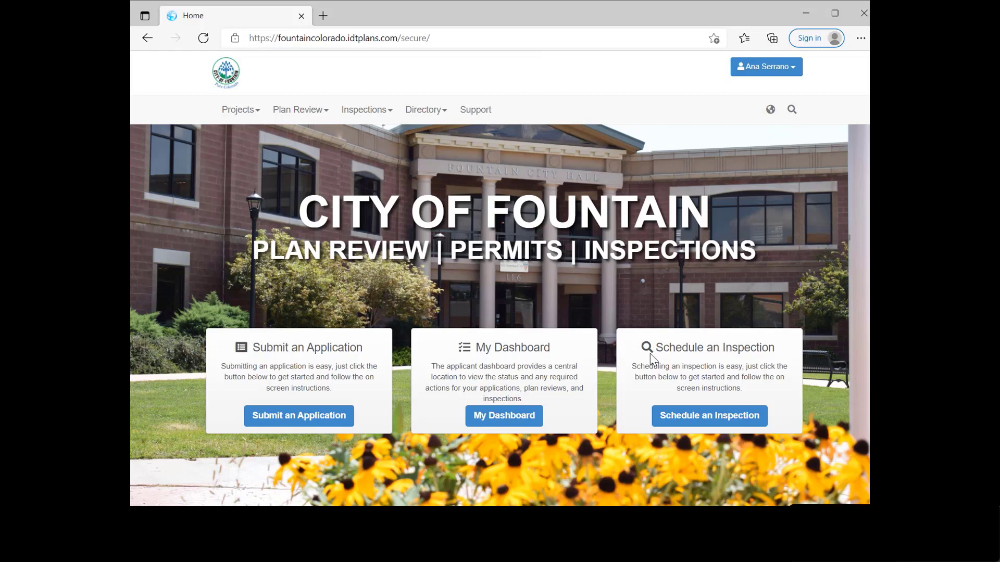
# Step: Start a new application, choose Site Development Plan as the application type, and use Help me choose
pyautogui.click(315, 425)
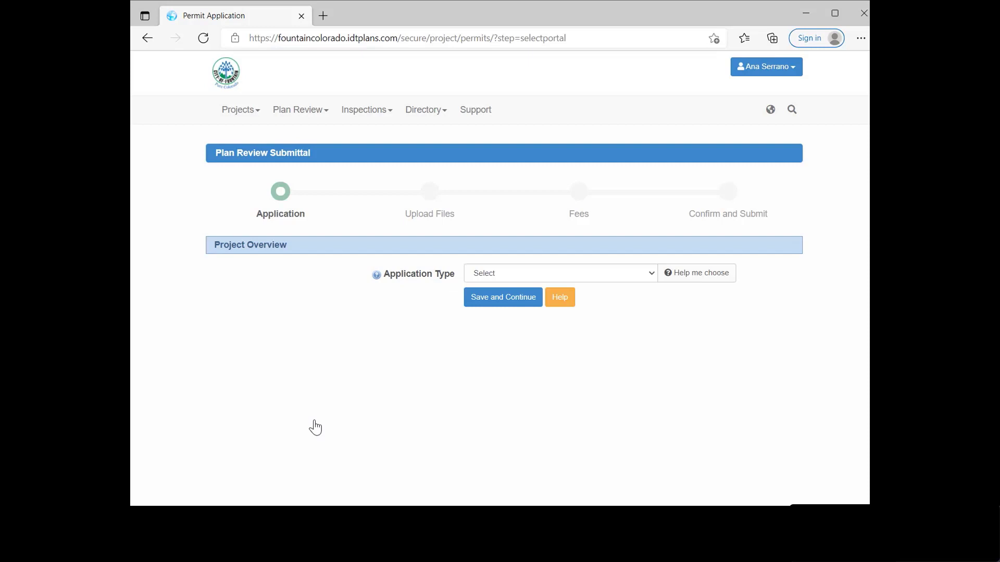
pyautogui.click(482, 272)
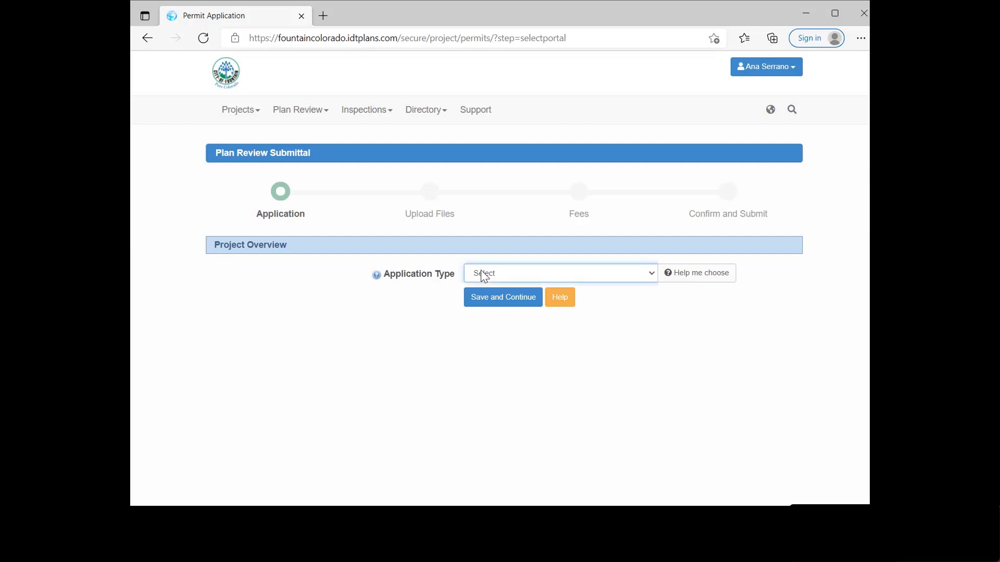
pyautogui.click(514, 414)
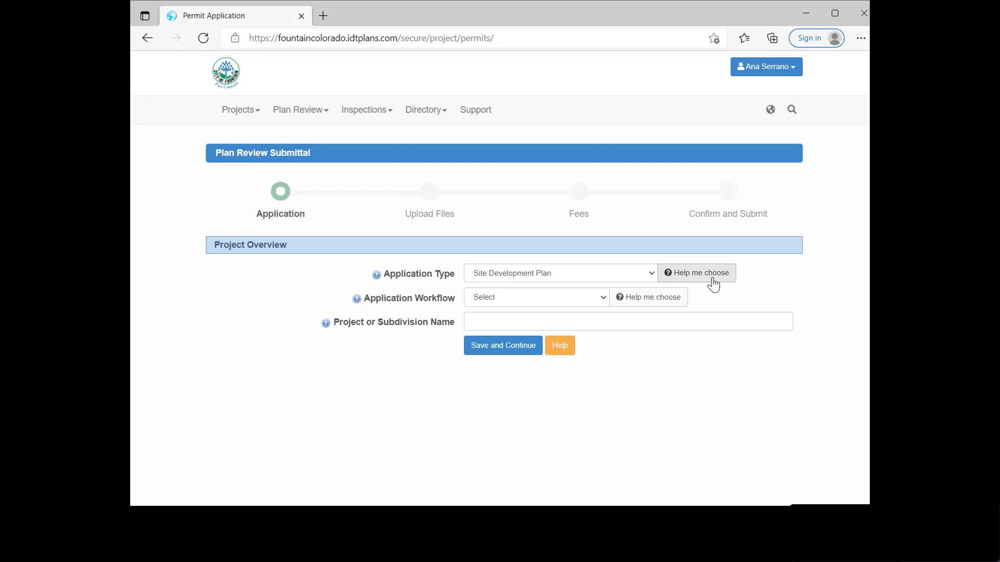
pyautogui.click(712, 280)
# Step: Choose the Final Site Development Plan workflow and name the project 'test - casa bonita azul colorado'
pyautogui.click(524, 301)
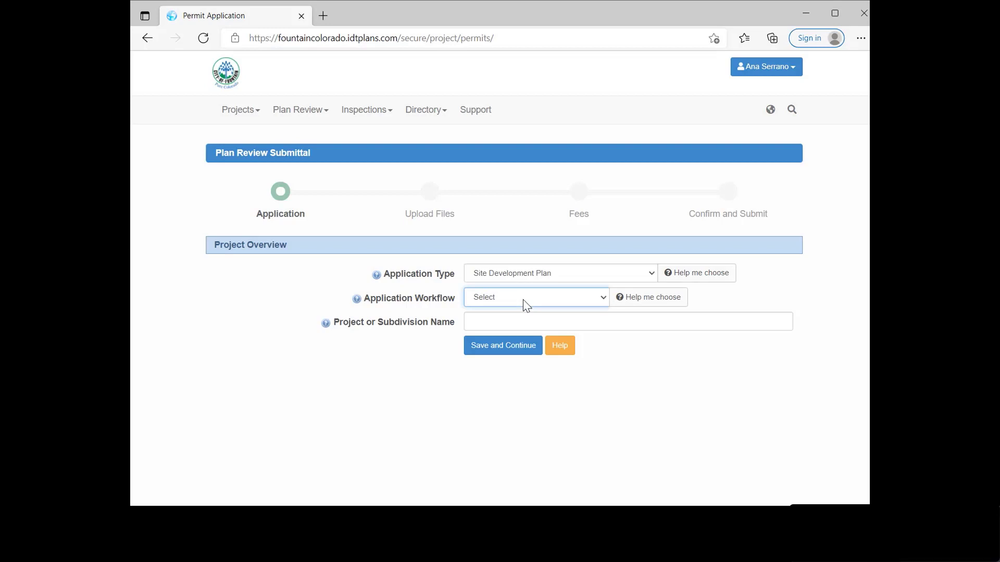
pyautogui.click(504, 324)
pyautogui.click(488, 318)
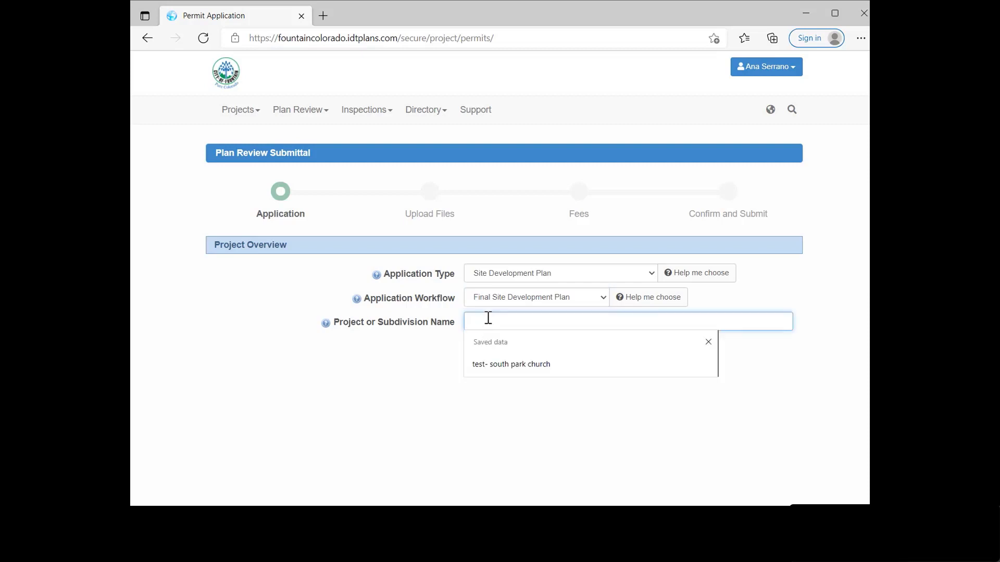
pyautogui.write('ts')
pyautogui.write('st')
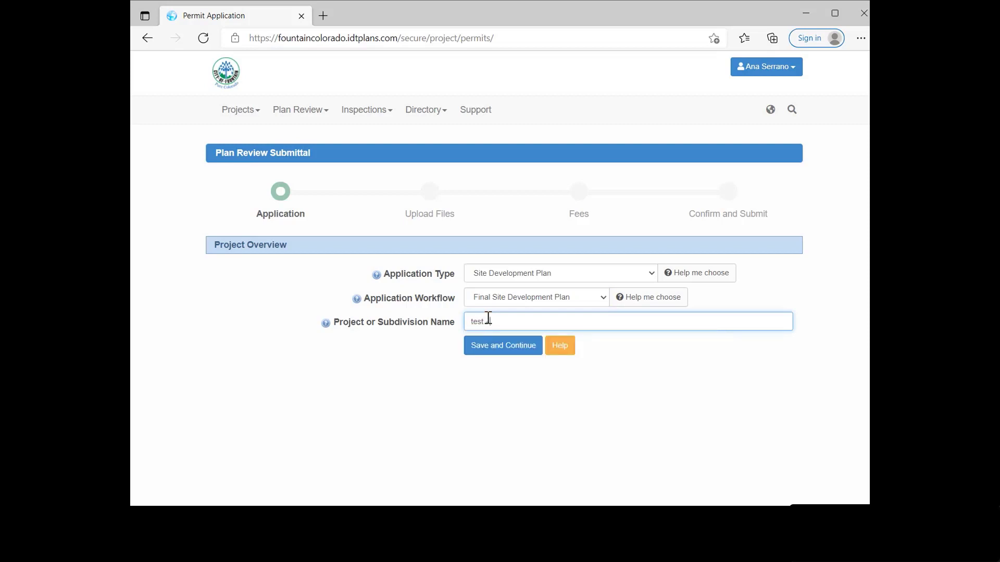
pyautogui.write(' -')
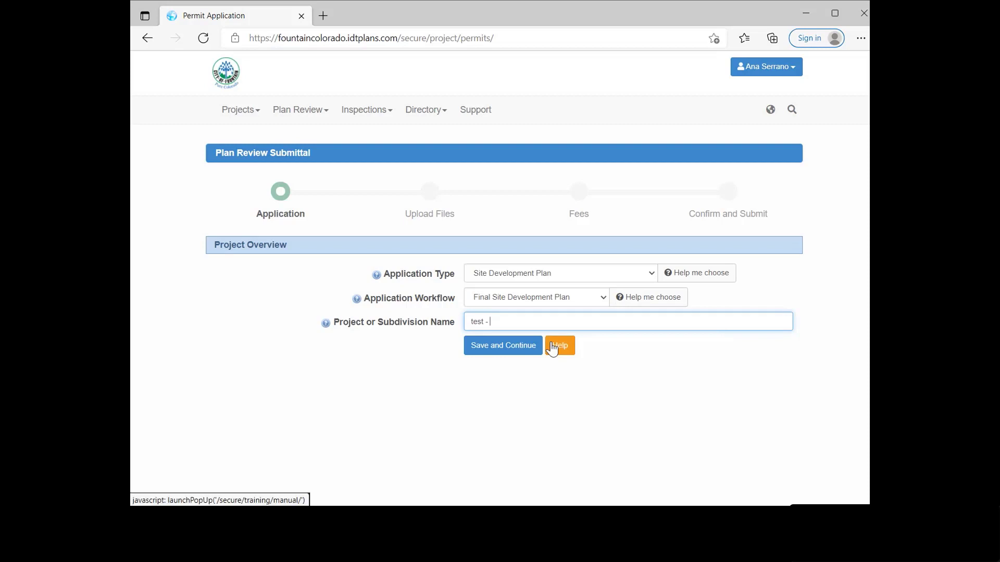
pyautogui.write(' cA')
pyautogui.write('asa bonit')
pyautogui.write('a')
pyautogui.write(' azu')
pyautogui.write('l colorado')
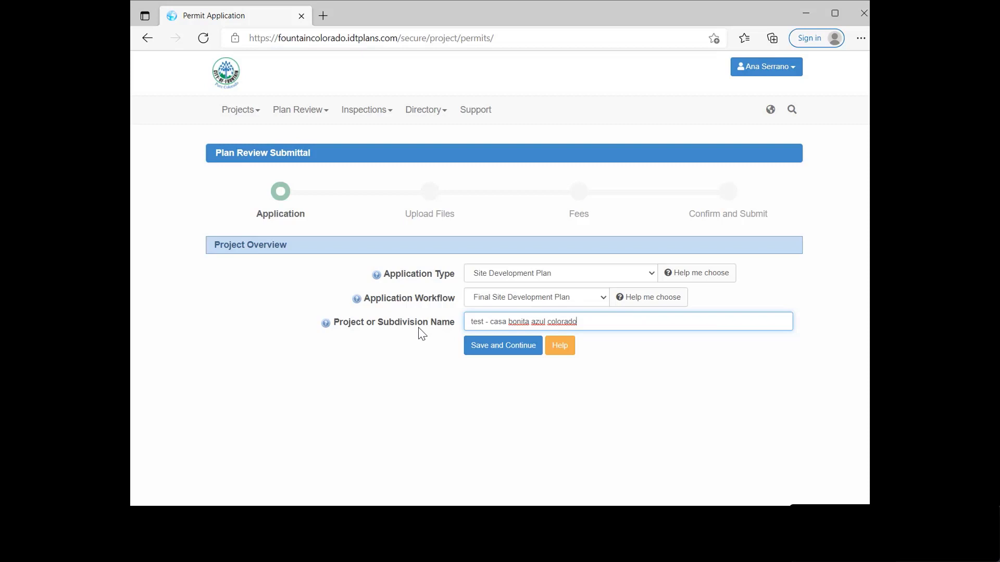
# Step: Save the project overview, then tick Check All on the submittal requirements checklist
pyautogui.click(512, 356)
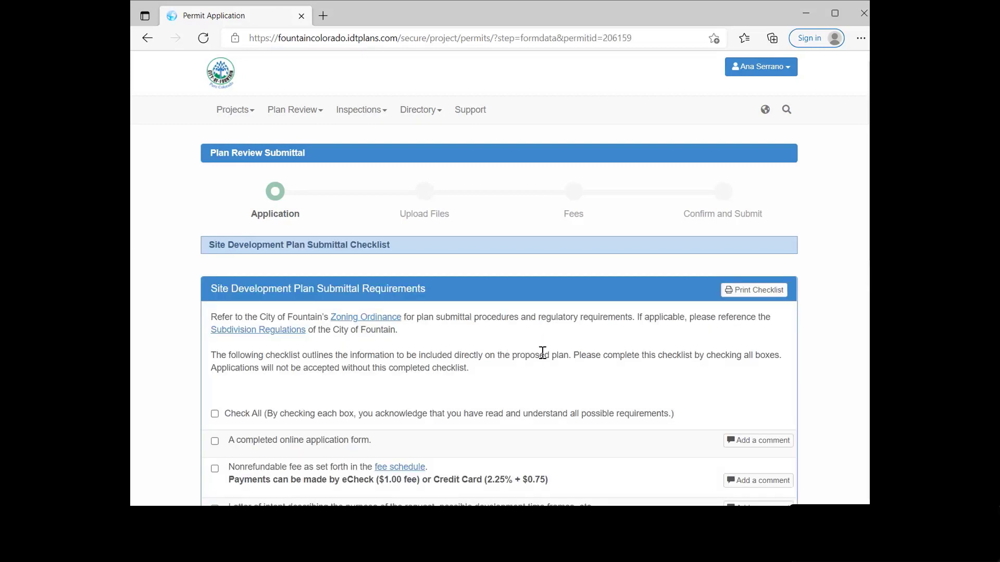
pyautogui.scroll(-1, 521, 354)
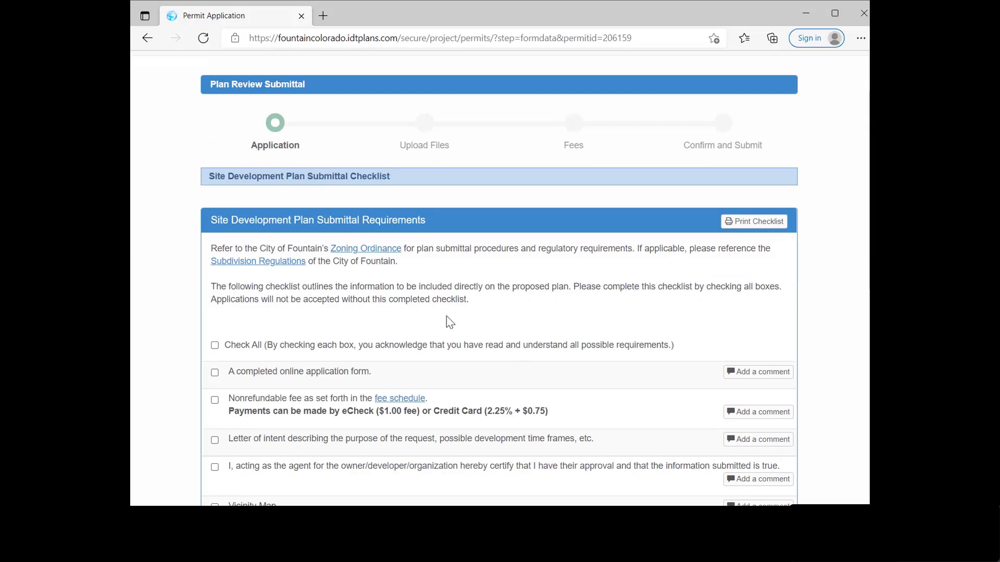
pyautogui.scroll(-1, 446, 317)
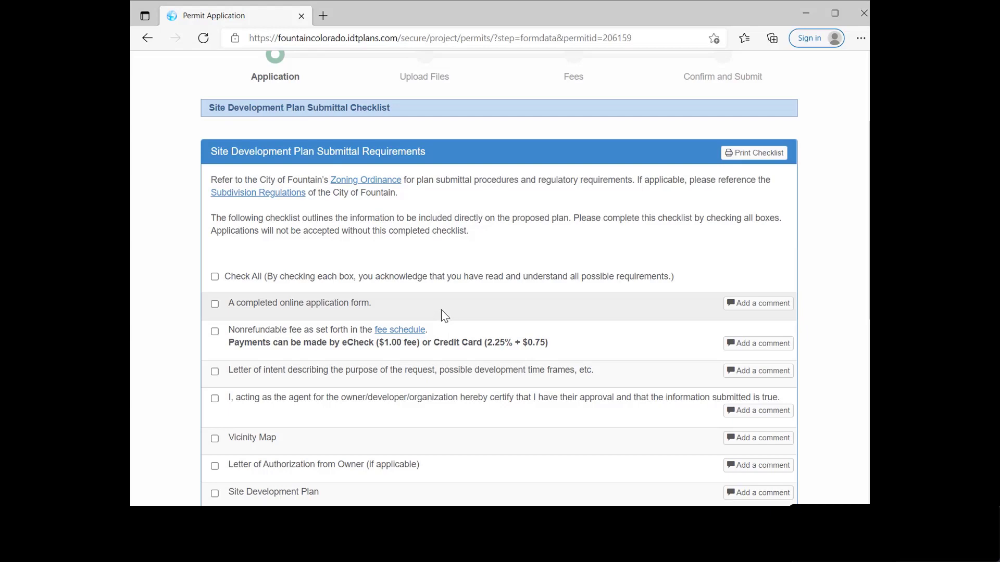
pyautogui.scroll(-1, 445, 315)
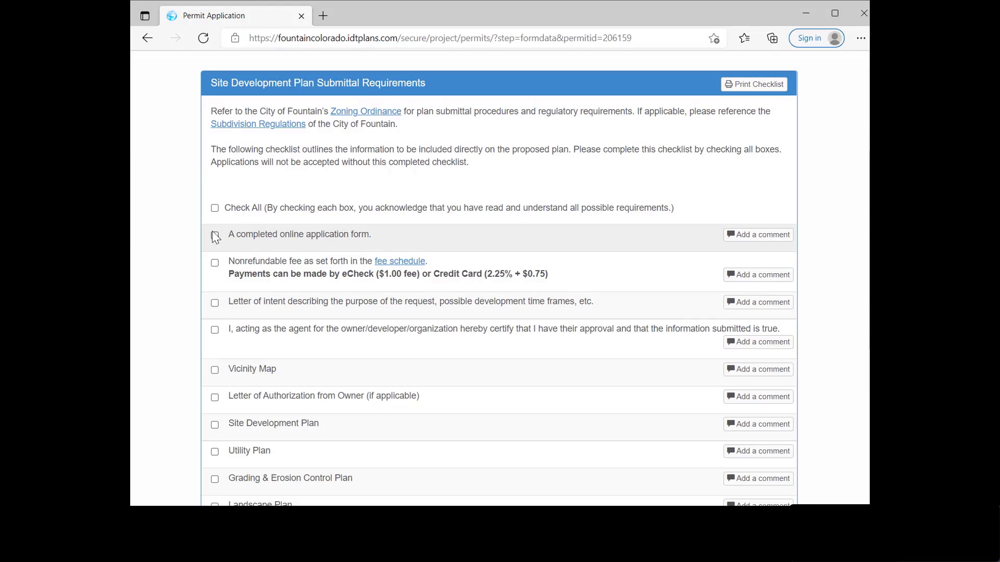
pyautogui.click(214, 209)
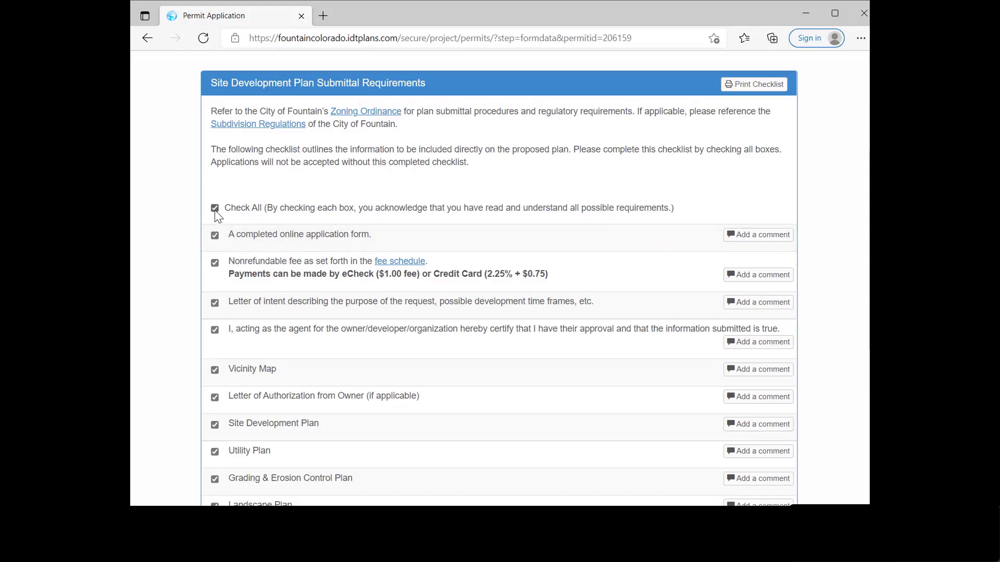
pyautogui.scroll(-1, 336, 263)
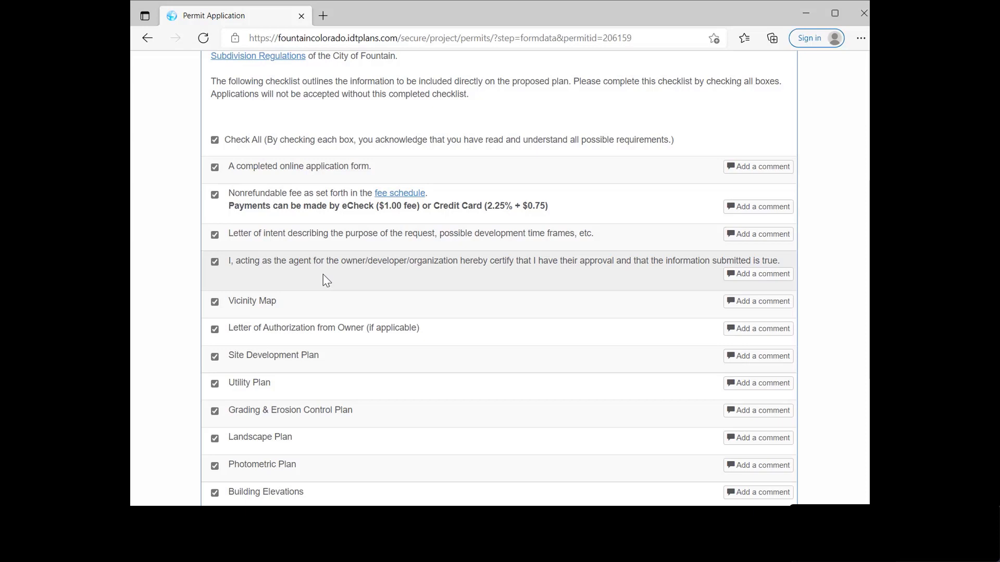
# Step: Add the comment 'traffic report was already submitted' to the online application form item
pyautogui.click(766, 168)
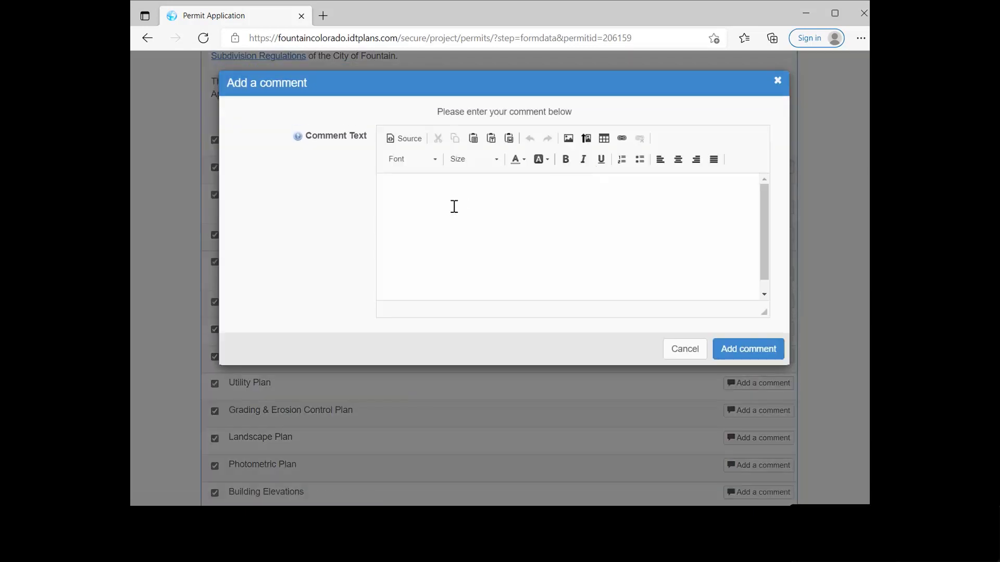
pyautogui.click(453, 207)
pyautogui.write('traffic report was already submitt')
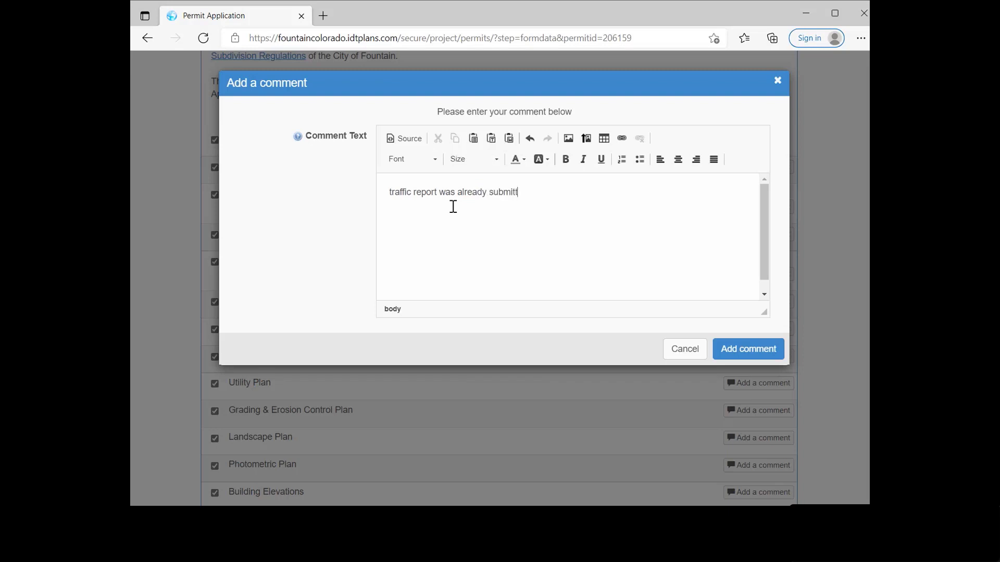
pyautogui.write('ed')
pyautogui.click(778, 353)
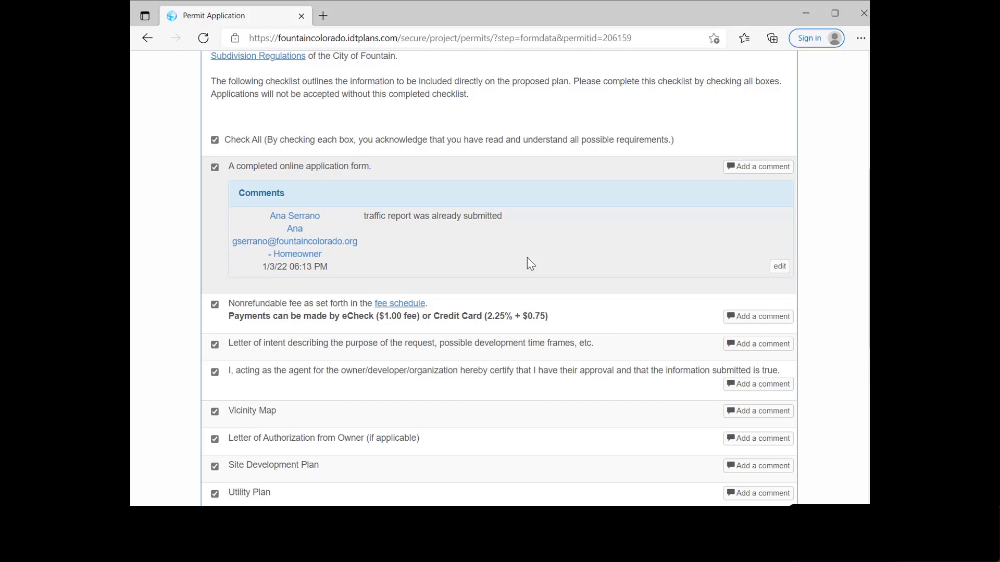
# Step: Review the fully checked checklist and save it to continue to Project Contacts
pyautogui.scroll(2, 525, 239)
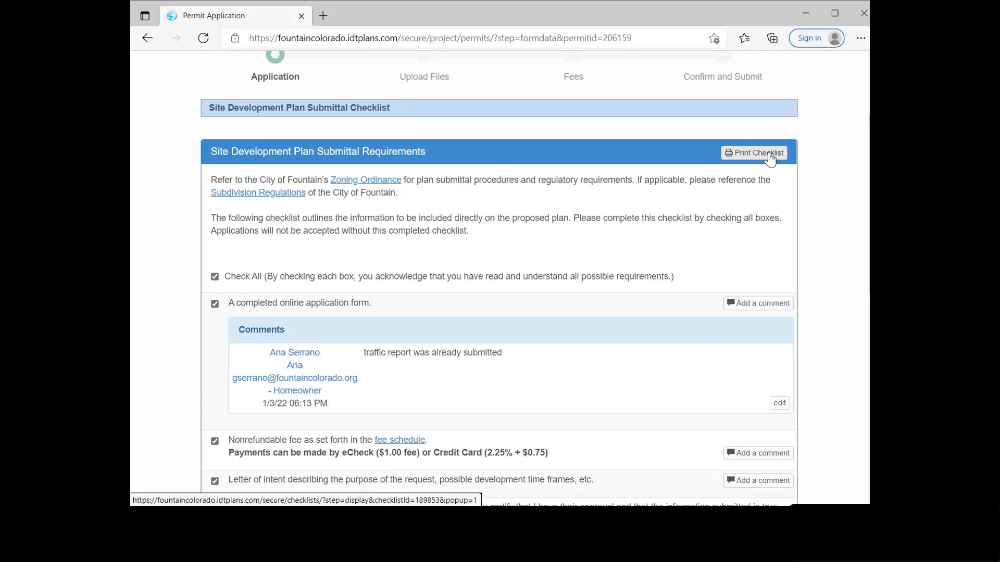
pyautogui.scroll(-10, 688, 250)
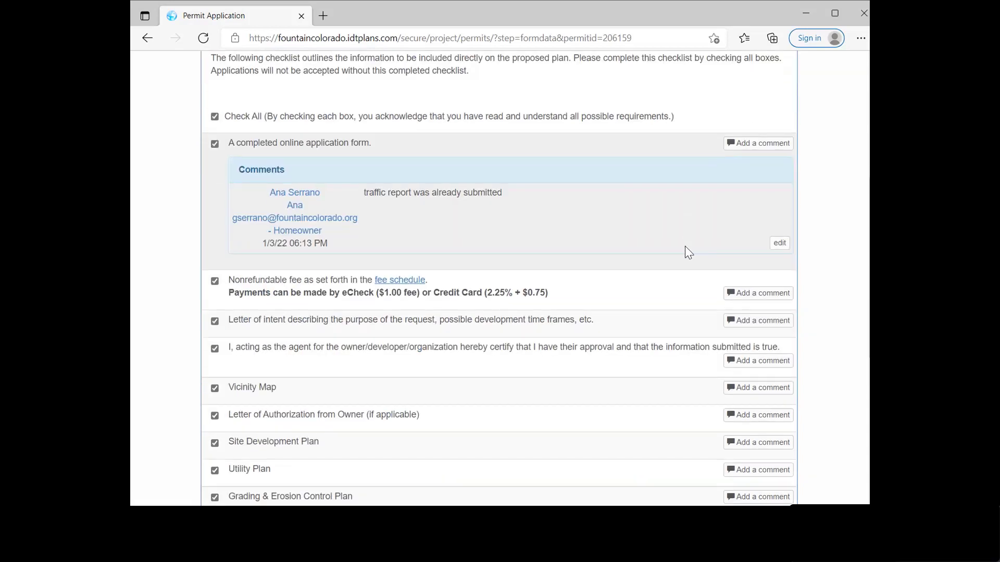
pyautogui.scroll(-1, 690, 250)
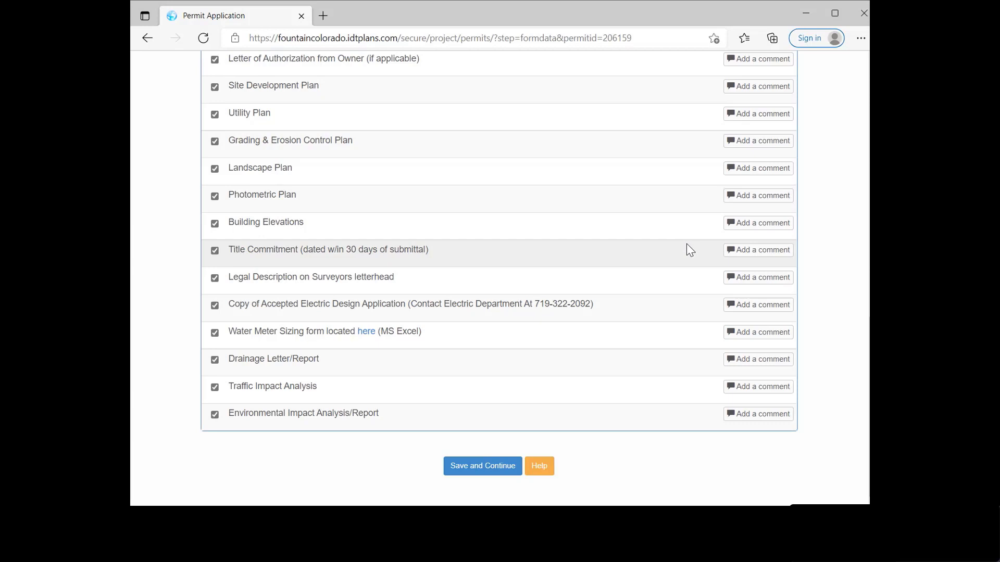
pyautogui.click(473, 467)
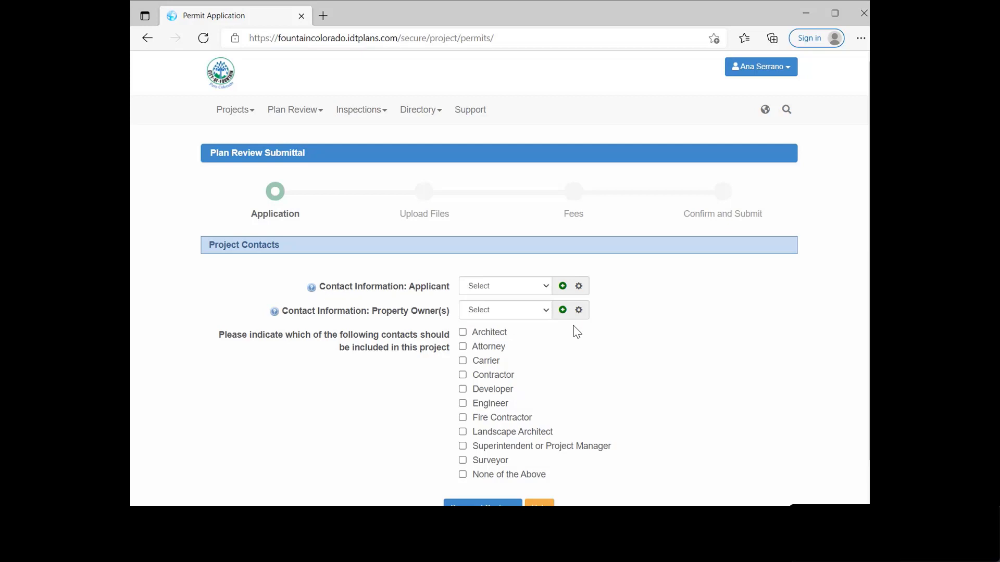
# Step: Set both the Applicant and the Property Owner to the signed-in user's contact
pyautogui.scroll(-1, 554, 352)
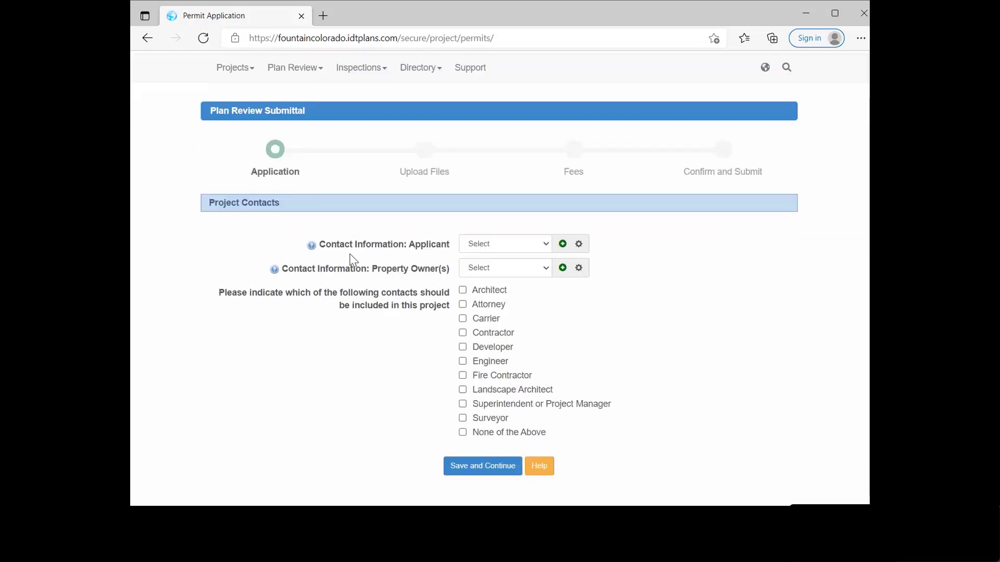
pyautogui.click(505, 255)
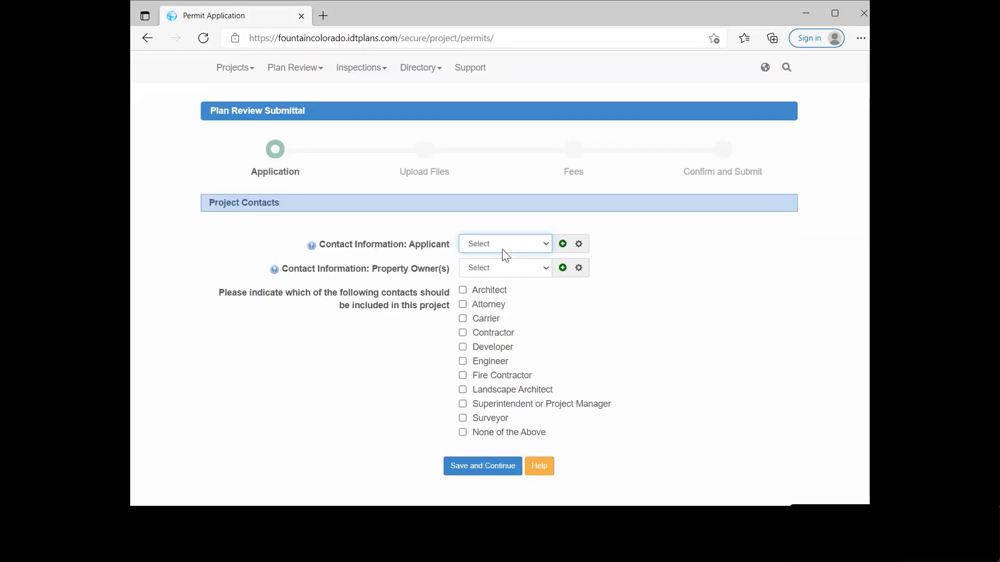
pyautogui.click(528, 261)
pyautogui.click(514, 275)
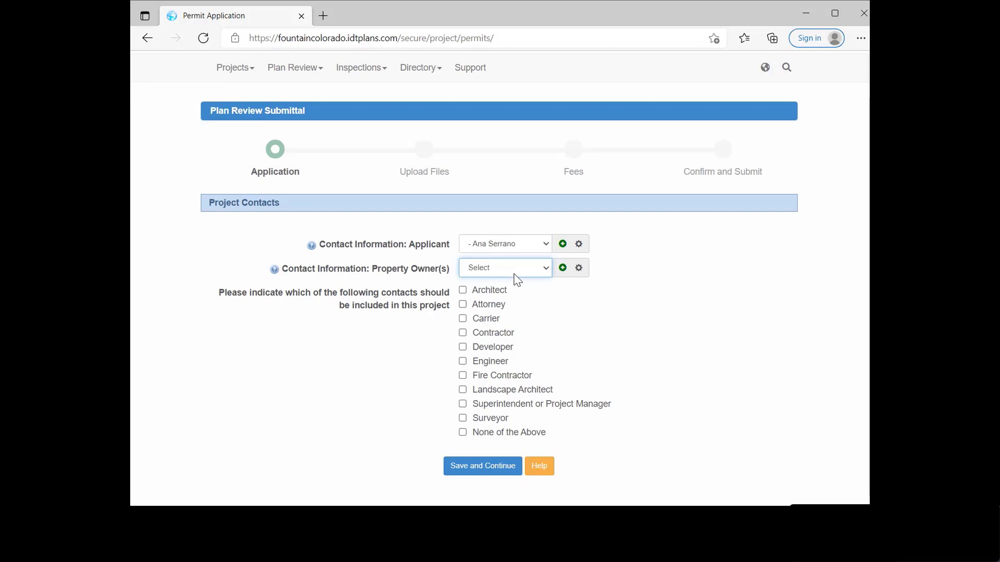
pyautogui.click(497, 312)
# Step: Include an Architect contact and begin adding a new contact for it
pyautogui.click(463, 291)
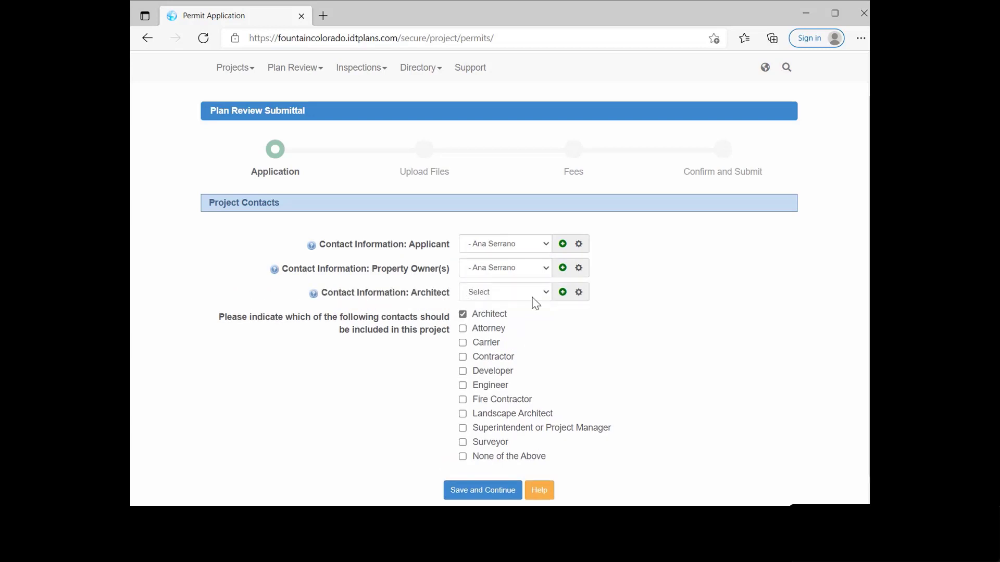
pyautogui.click(490, 293)
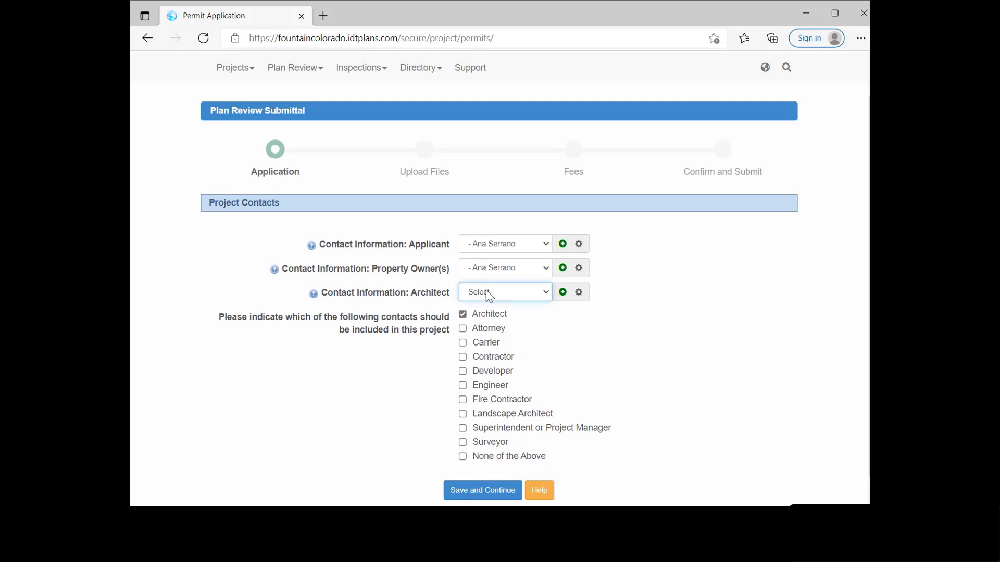
pyautogui.click(563, 294)
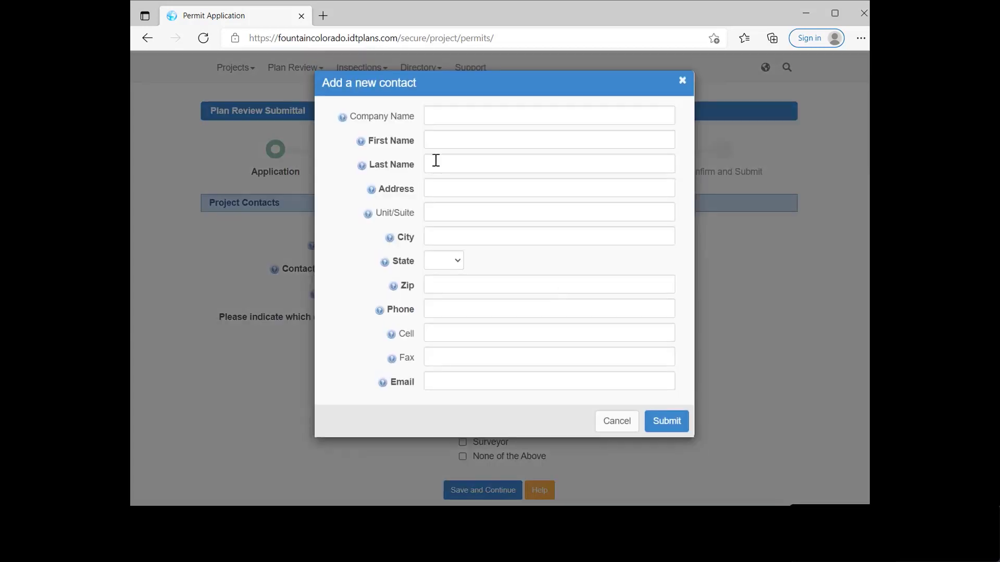
# Step: Enter the architect's first and last name, with the e-mail landing in the address field
pyautogui.click(442, 142)
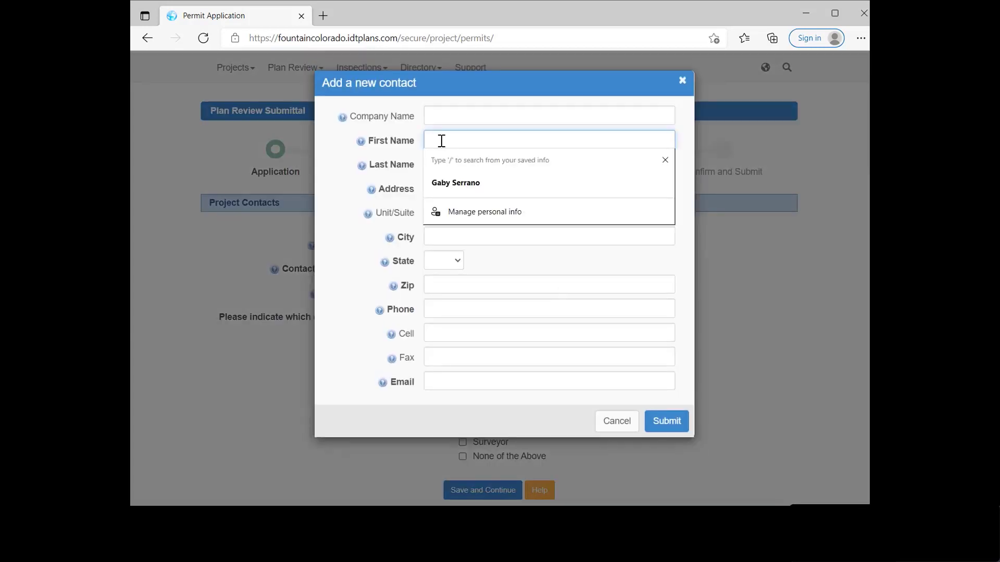
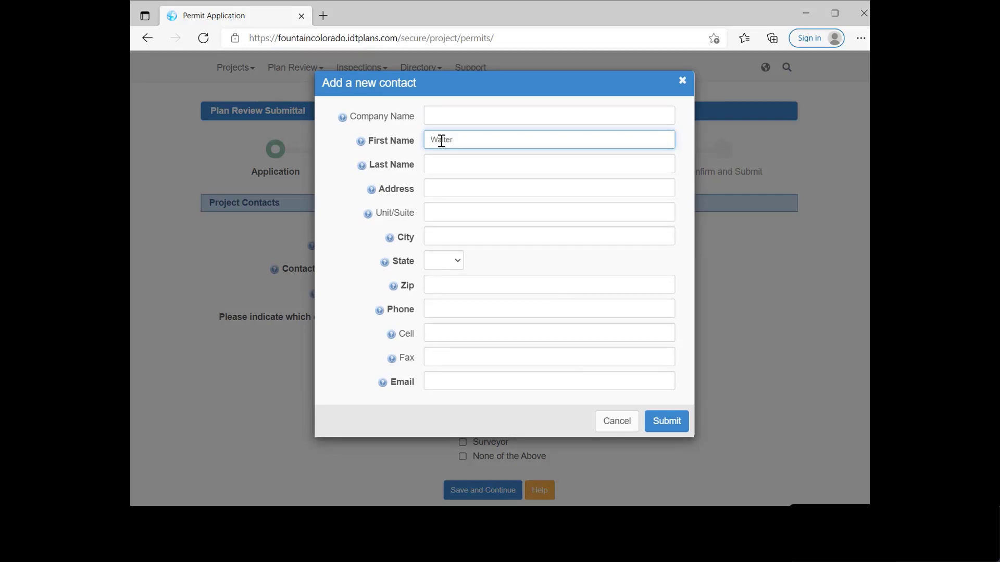
pyautogui.press('Tab')
pyautogui.press('Tab')
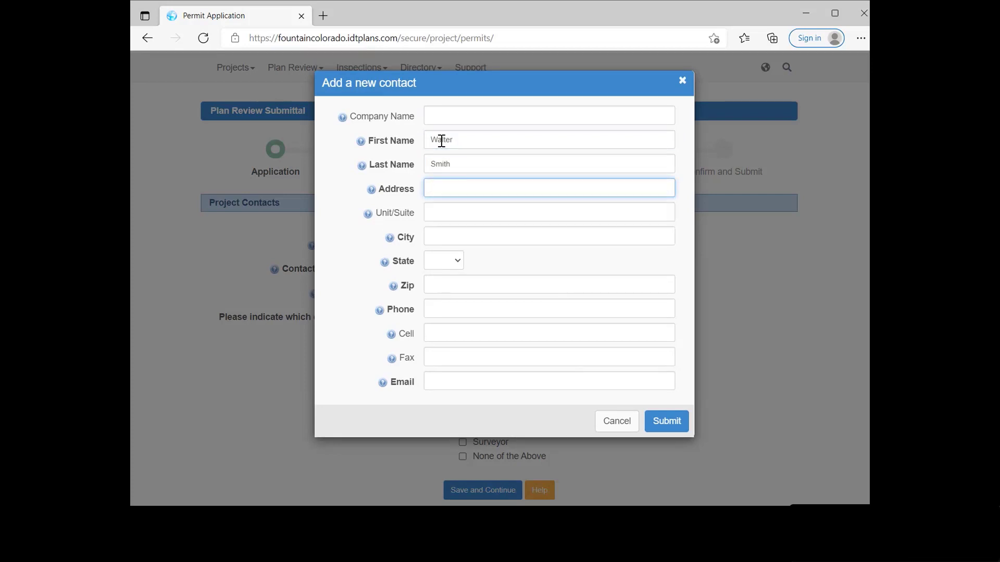
# Step: Fill in the contact's city, state CO, zip code and phone number
pyautogui.click(435, 233)
pyautogui.write('Fountain')
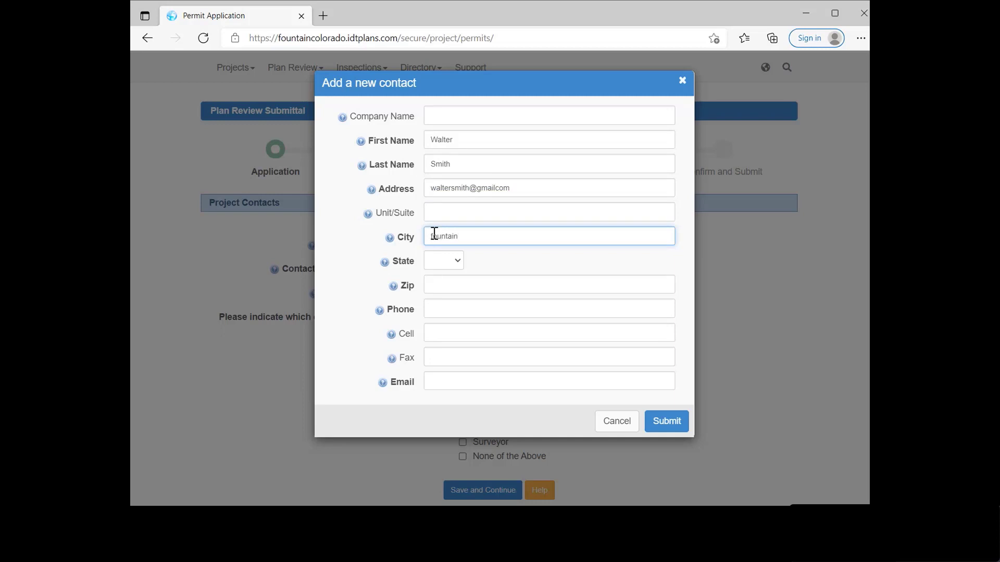
pyautogui.press('Tab')
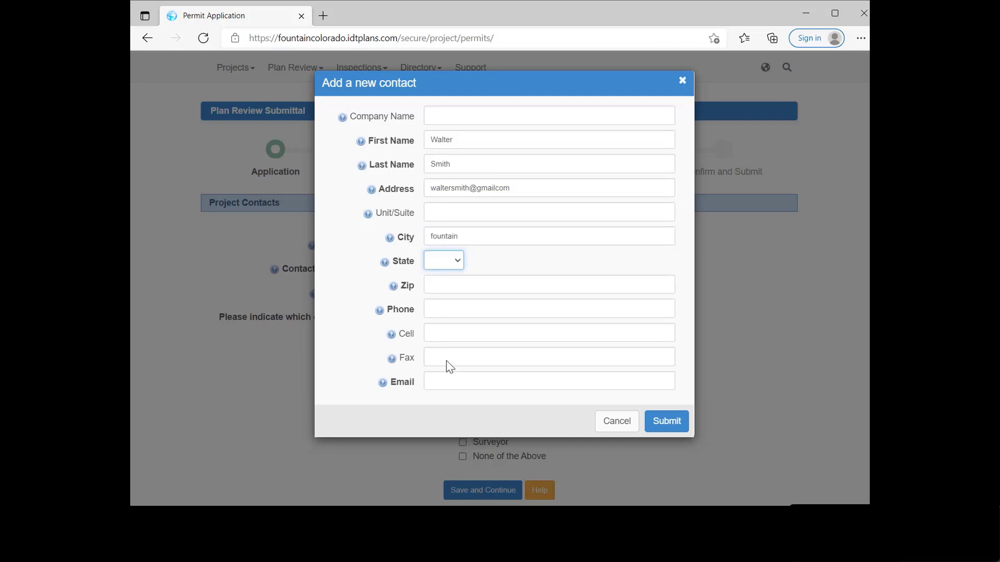
pyautogui.write('co')
pyautogui.click(444, 284)
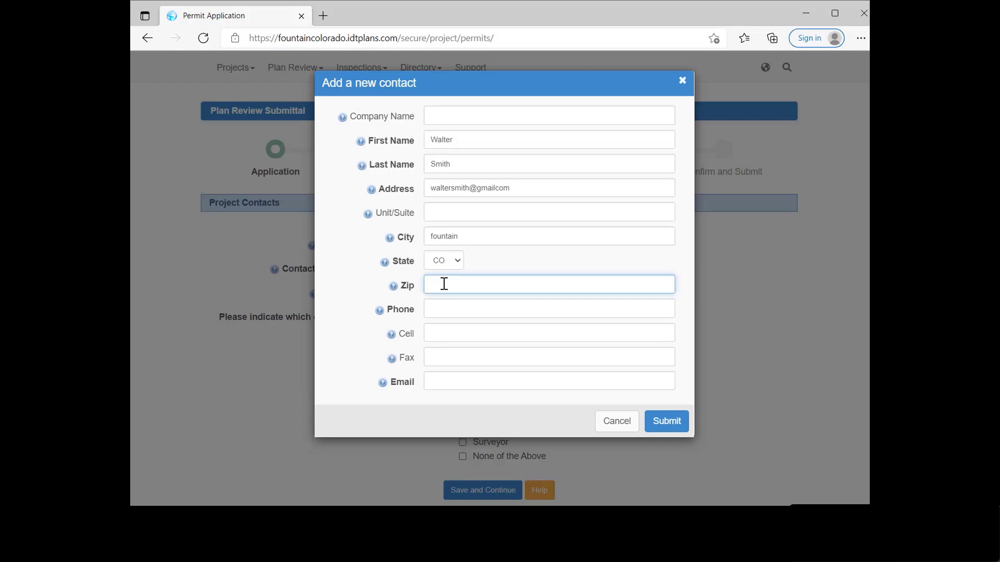
pyautogui.write('80817')
pyautogui.click(442, 308)
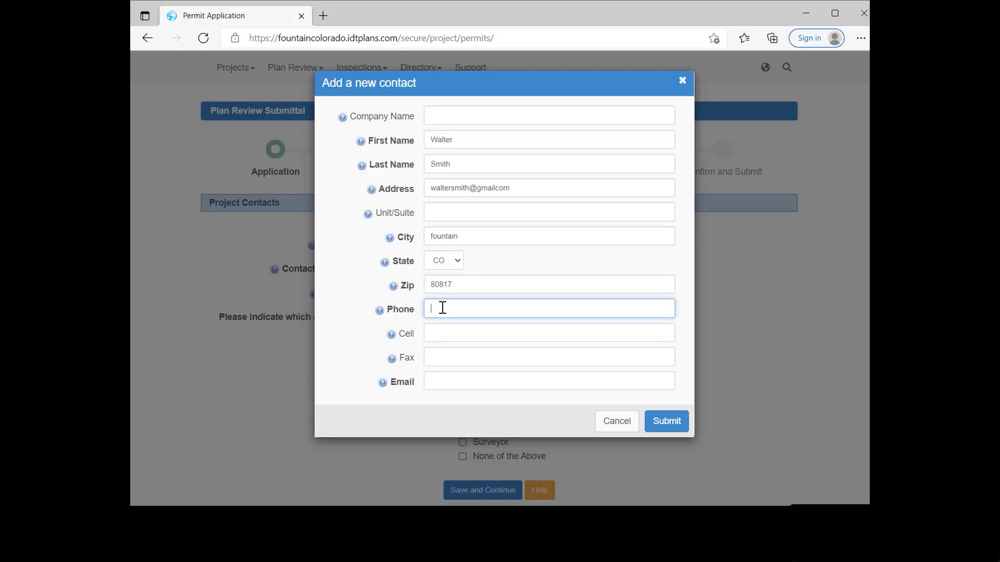
# Step: Move the e-mail from the address field into the e-mail field and enter the street address
pyautogui.click(442, 386)
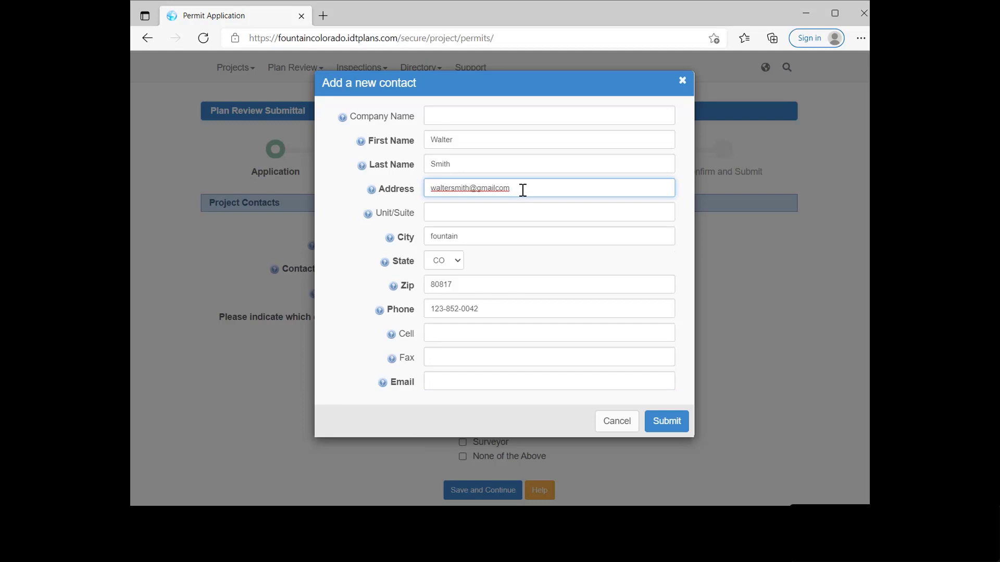
pyautogui.moveTo(521, 190); pyautogui.dragTo(428, 188)
pyautogui.rightClick(443, 189)
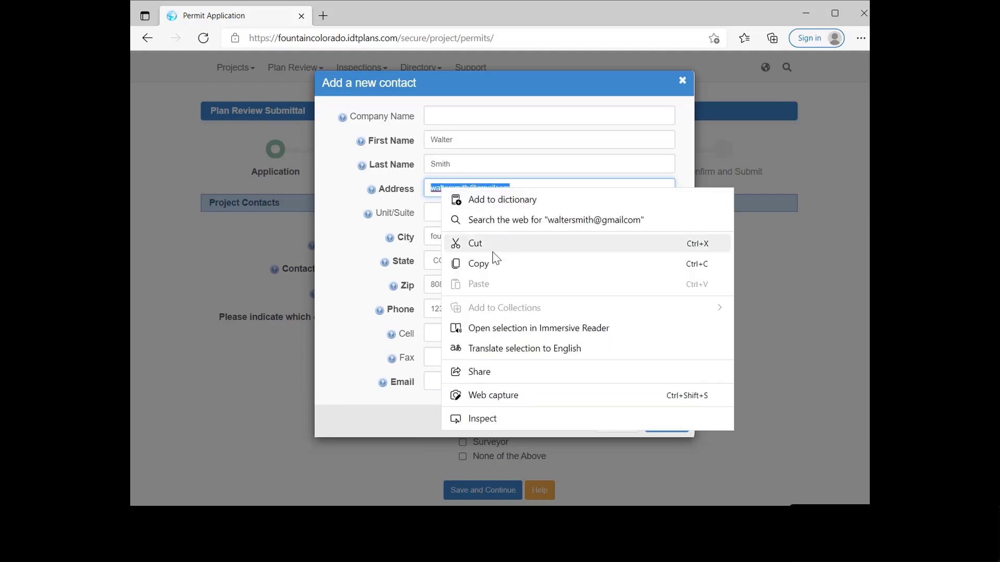
pyautogui.click(478, 263)
pyautogui.click(437, 383)
pyautogui.rightClick(438, 382)
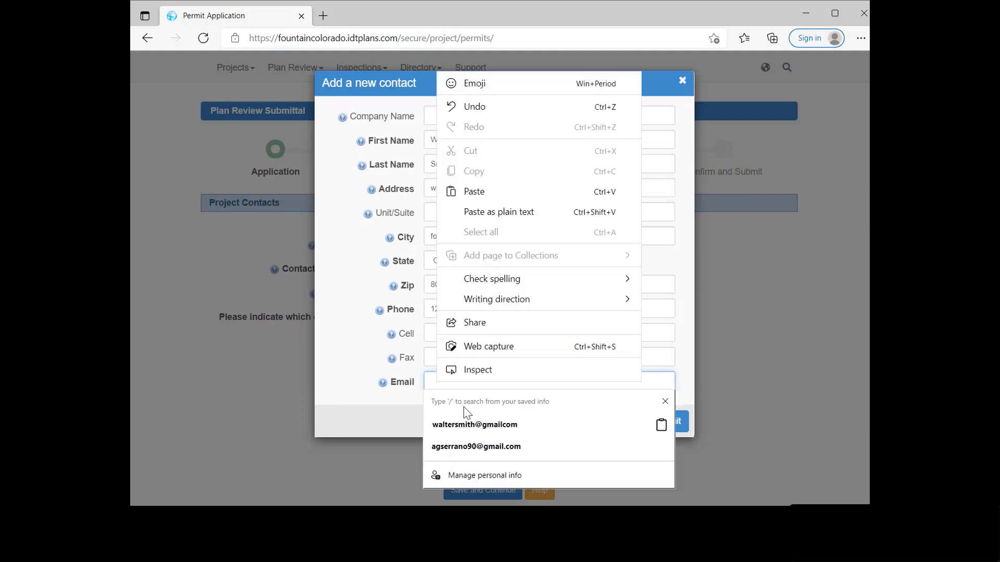
pyautogui.click(495, 212)
pyautogui.moveTo(516, 192); pyautogui.dragTo(417, 198)
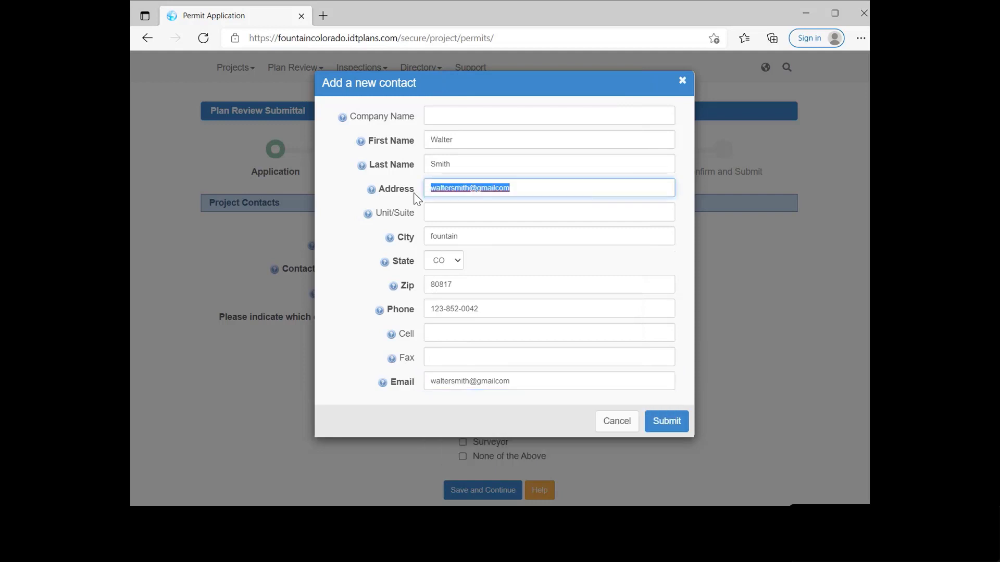
pyautogui.write('123 main ')
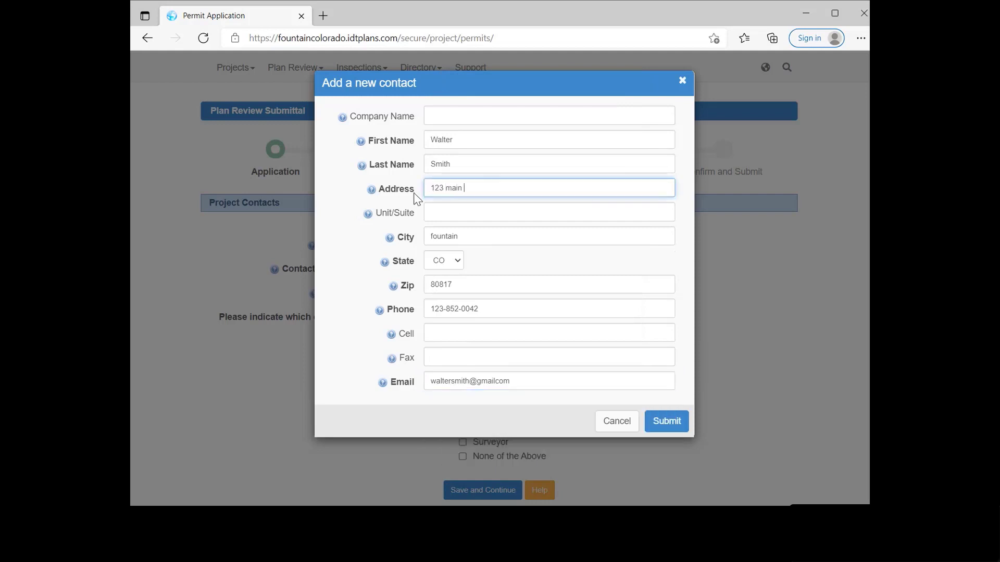
pyautogui.write('street')
# Step: Fix the architect's flagged e-mail by adding the missing dot before 'com'
pyautogui.click(662, 423)
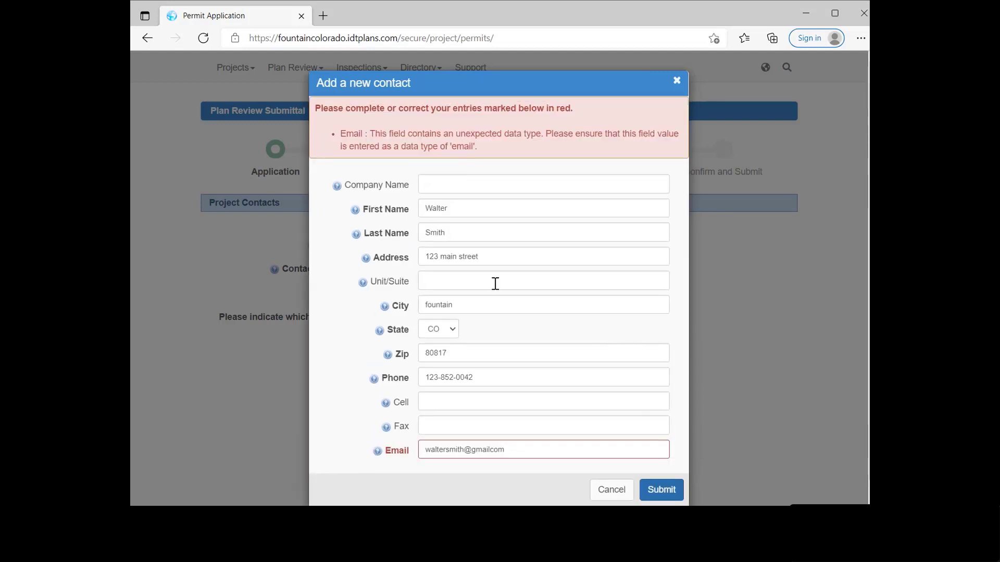
pyautogui.click(525, 451)
pyautogui.doubleClick(525, 451)
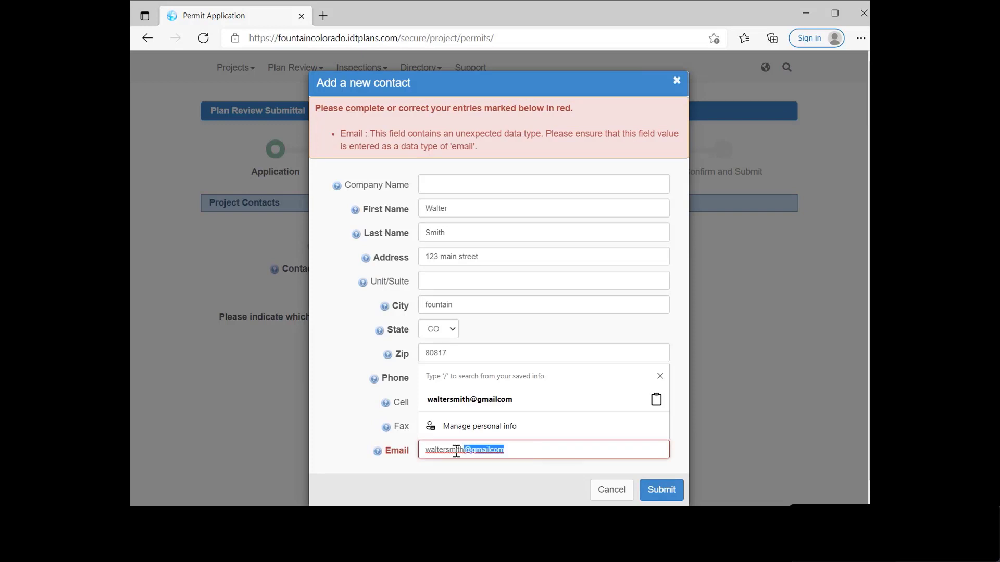
pyautogui.click(495, 451)
pyautogui.press('Delete')
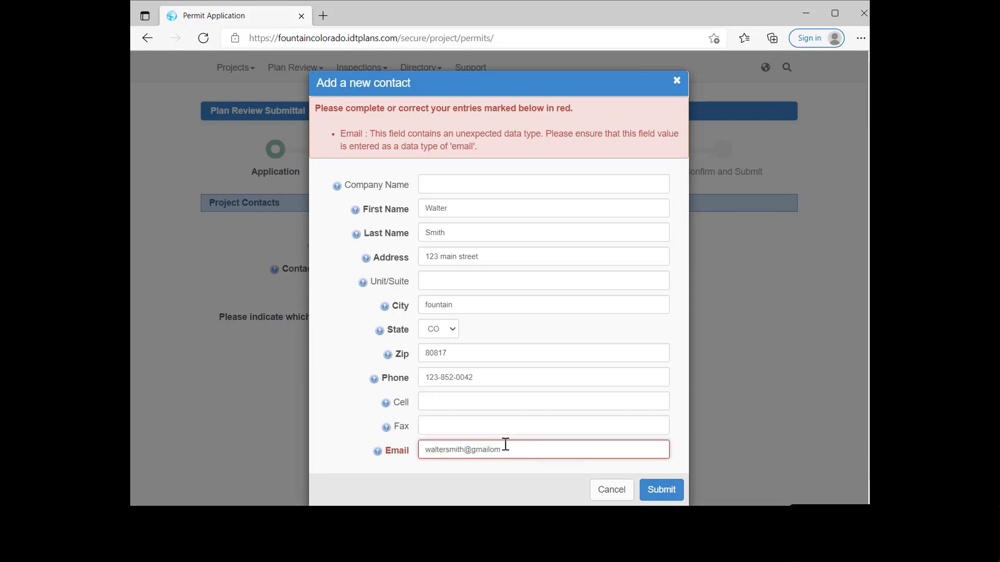
pyautogui.write('.c')
# Step: Submit the corrected architect contact and save the project contacts step
pyautogui.click(661, 489)
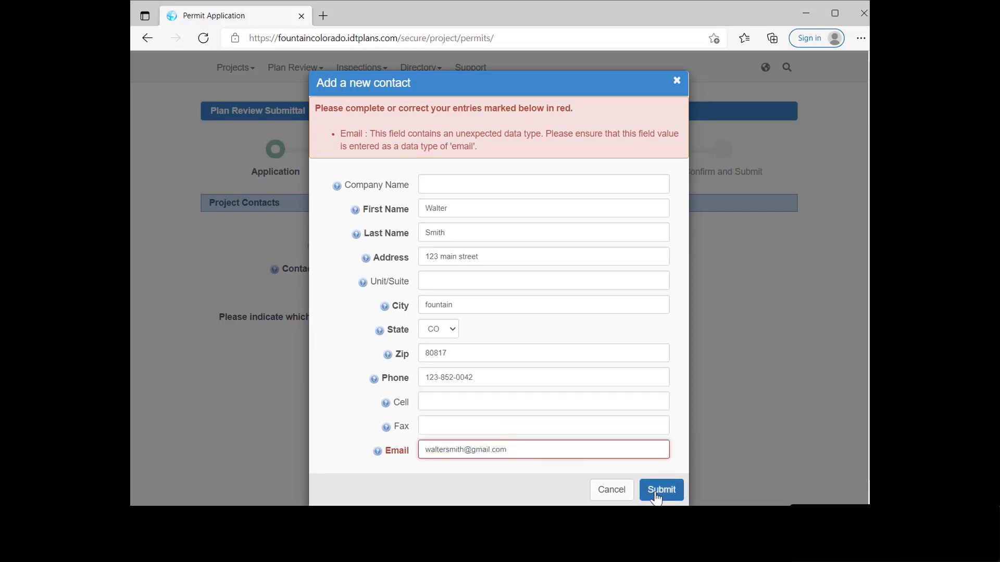
pyautogui.scroll(-1, 637, 476)
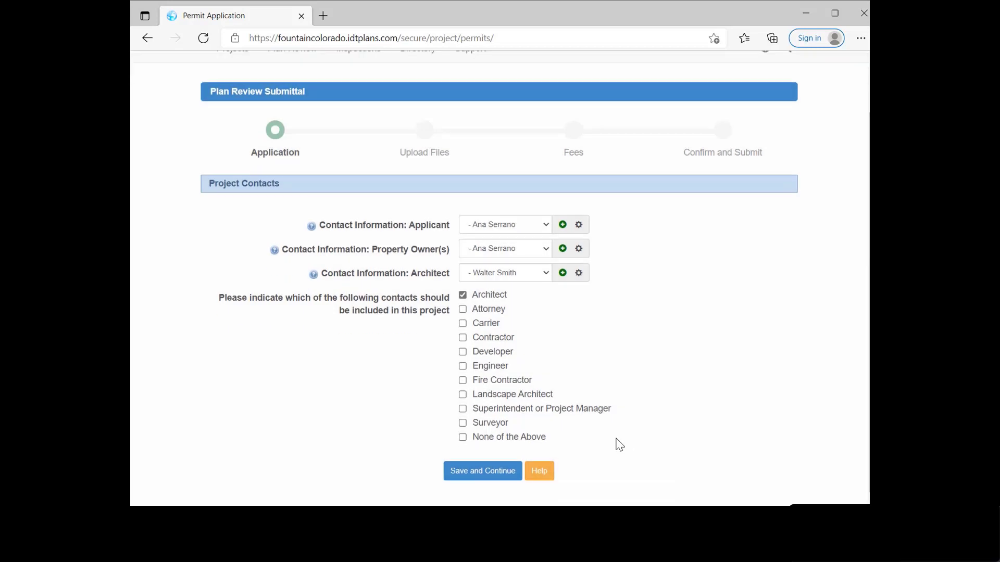
pyautogui.click(465, 472)
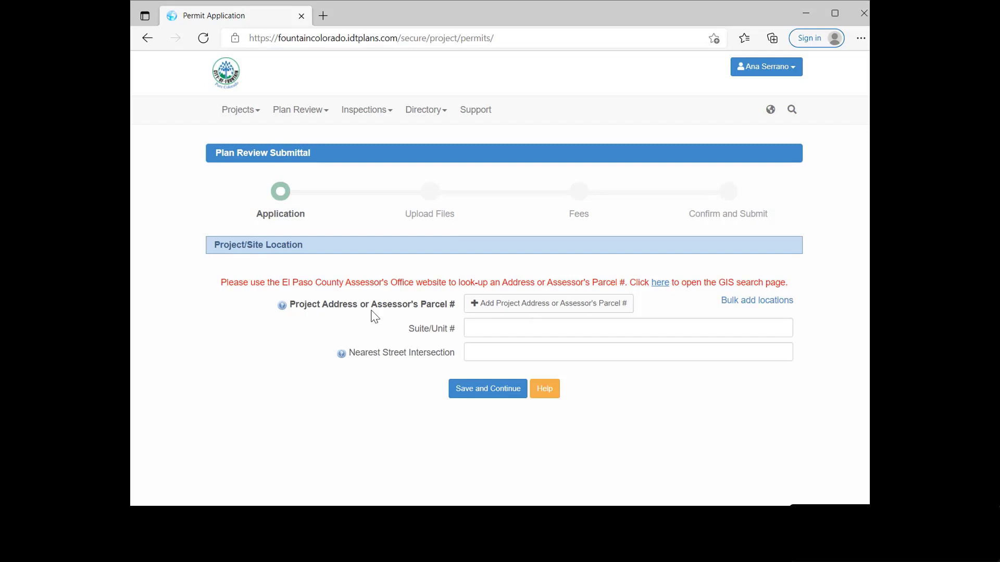
pyautogui.click(531, 313)
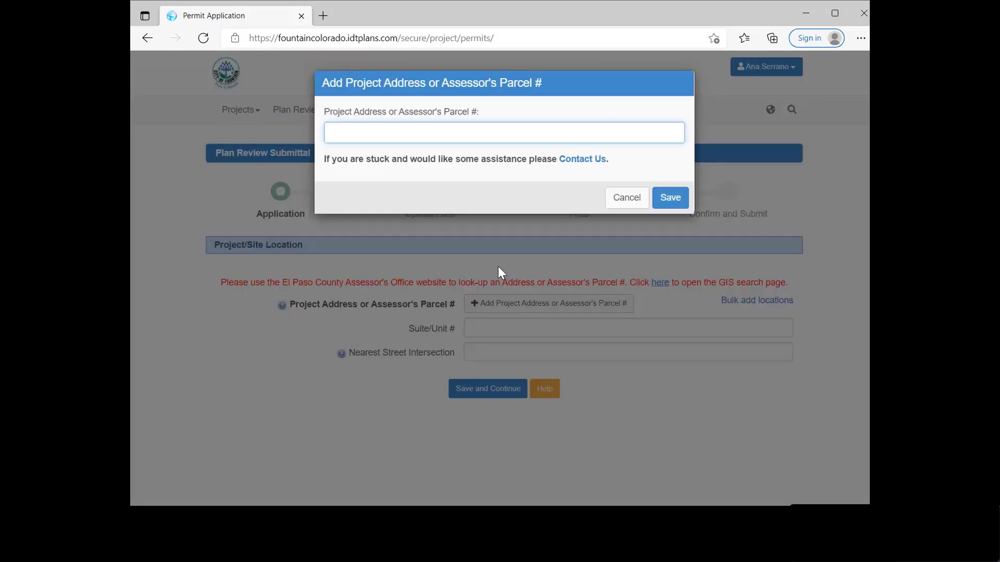
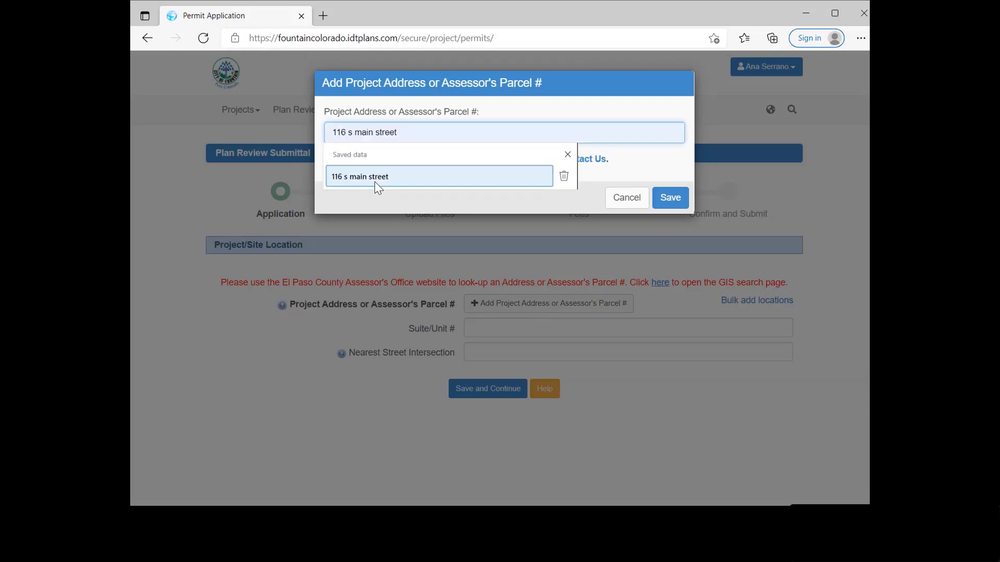
pyautogui.click(375, 182)
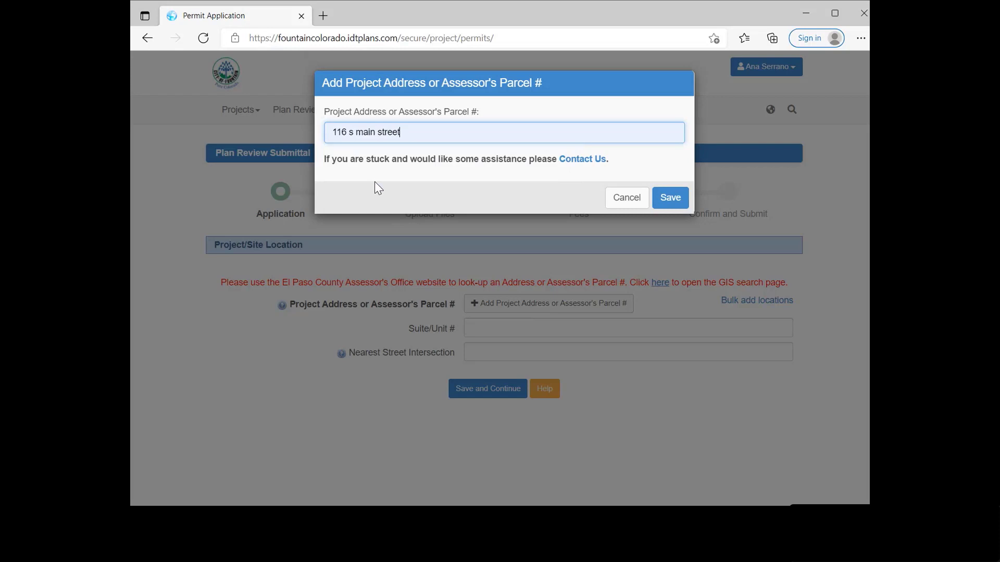
pyautogui.click(680, 205)
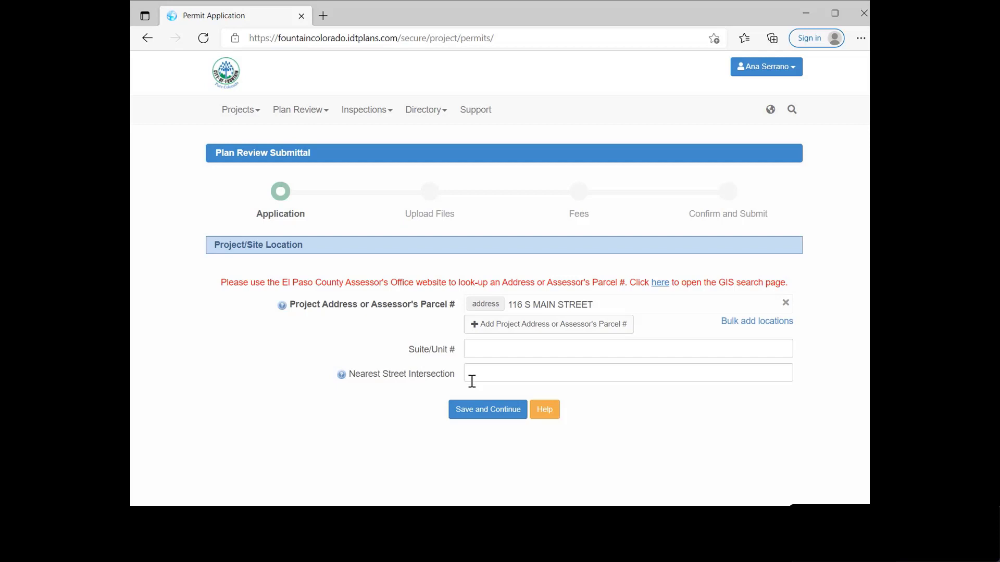
# Step: Save the site location, enter 'test- restaurant' as the project description, and continue
pyautogui.click(485, 410)
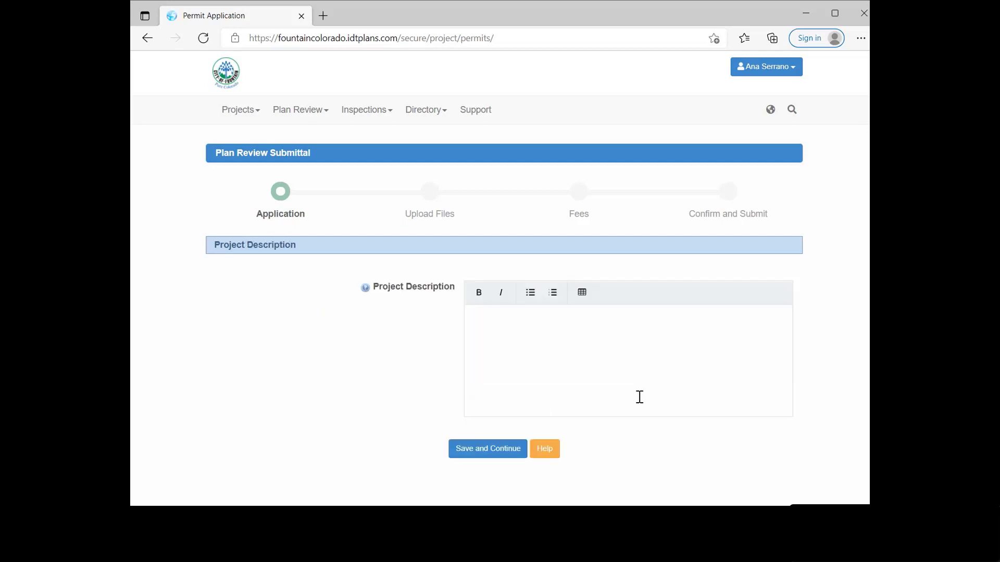
pyautogui.click(585, 378)
pyautogui.write('test- rs')
pyautogui.press('BackSpace')
pyautogui.write('estaurant')
pyautogui.click(506, 458)
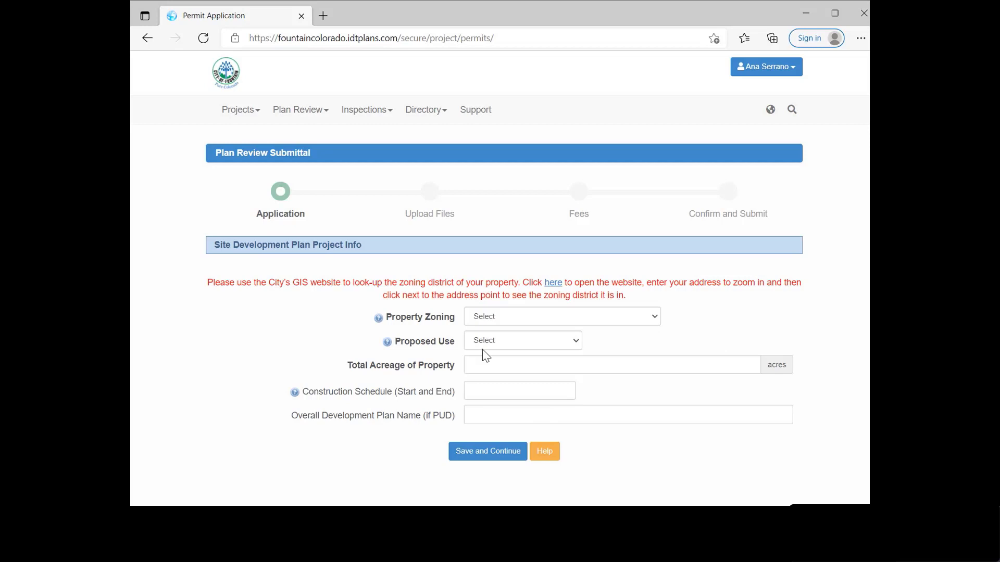
# Step: Set zoning to Central Mixed Use Business District (CMU) and proposed use to Other: Restaurant
pyautogui.click(509, 320)
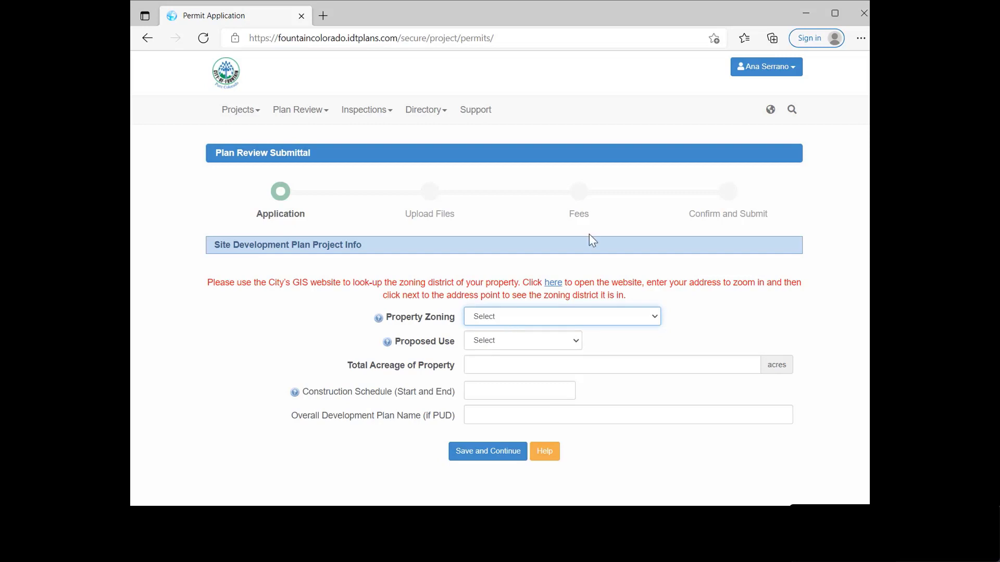
pyautogui.click(598, 205)
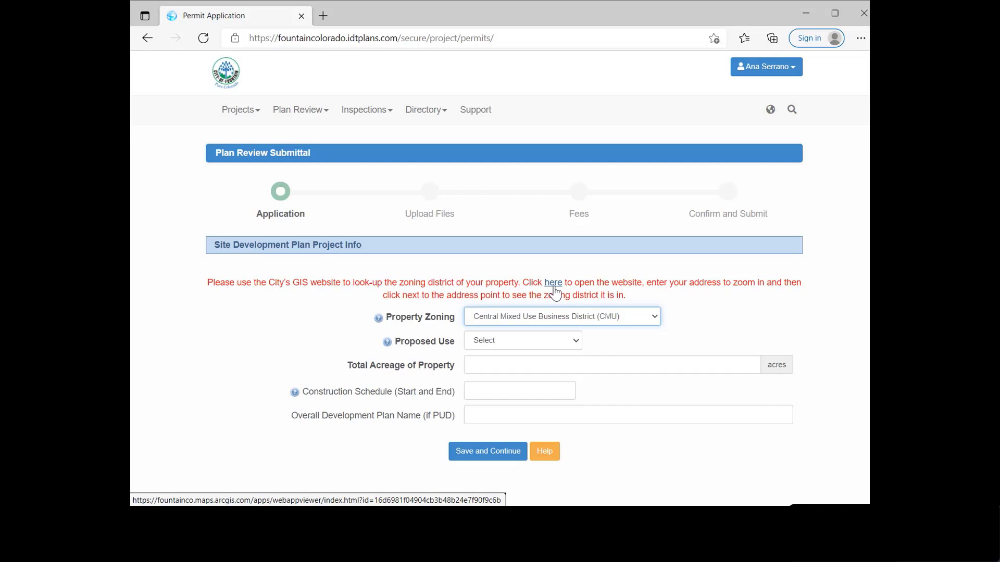
pyautogui.click(489, 344)
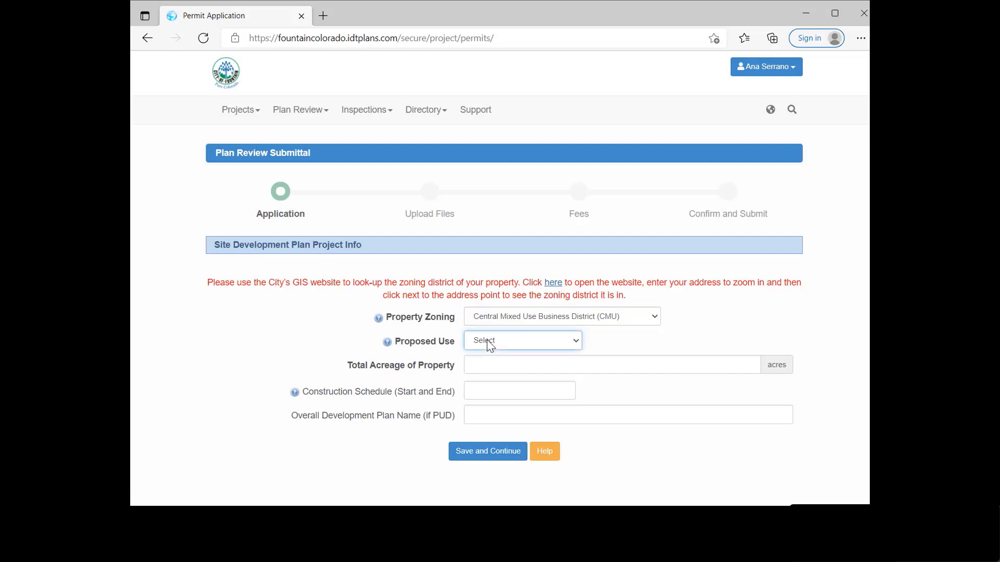
pyautogui.click(494, 467)
pyautogui.click(476, 369)
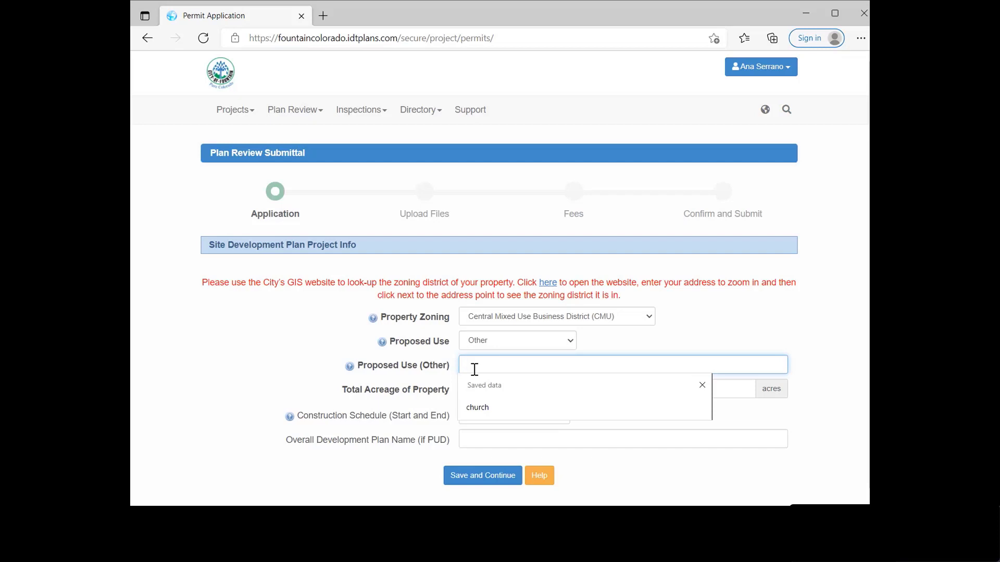
pyautogui.write('Rest')
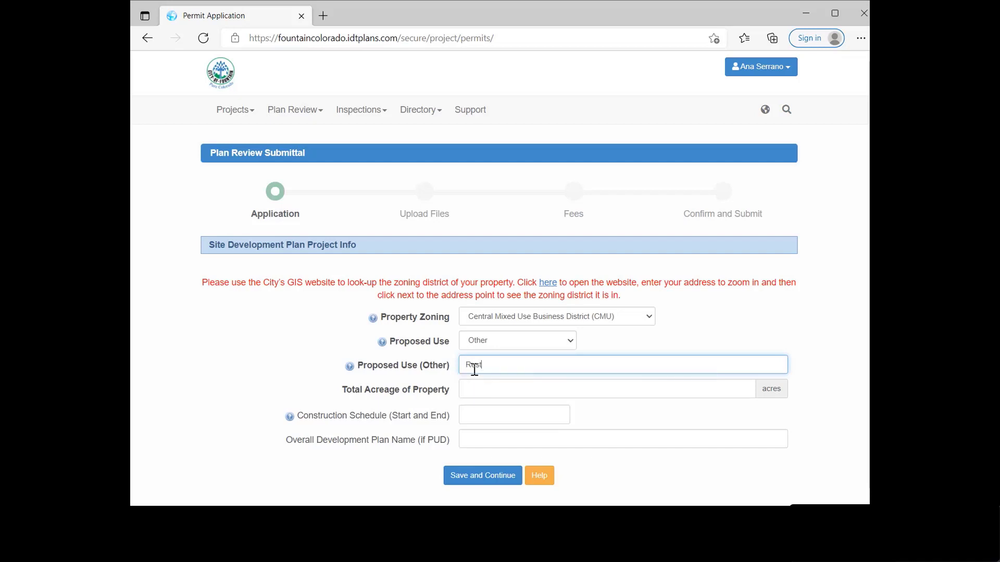
pyautogui.write('aurant')
# Step: Enter 1 as the total acreage
pyautogui.click(471, 388)
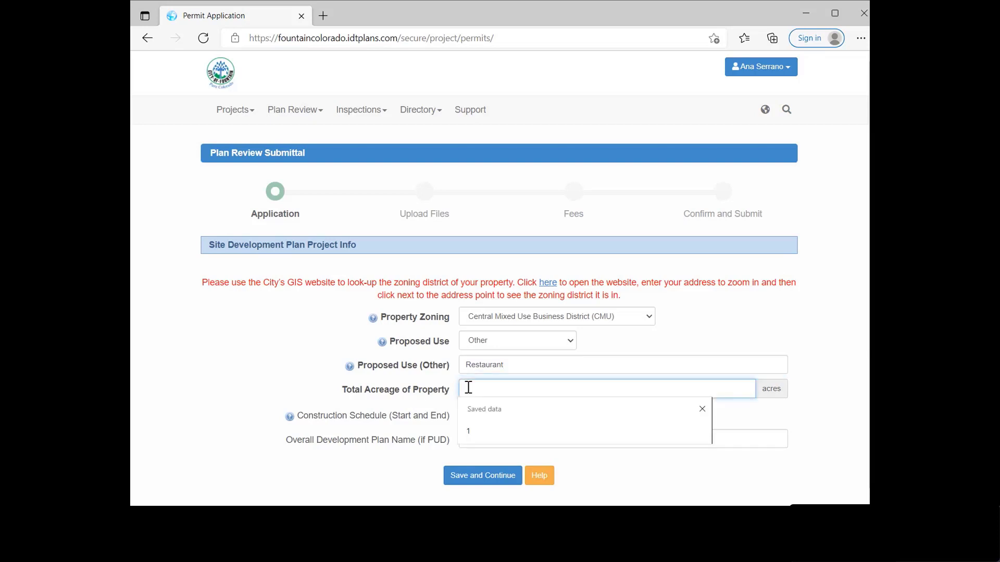
pyautogui.write('1')
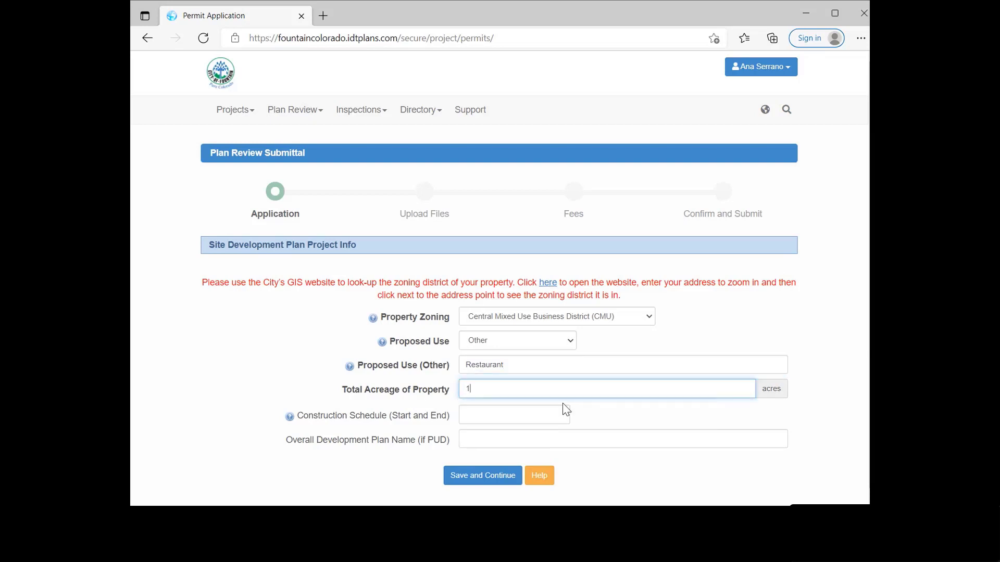
pyautogui.click(474, 417)
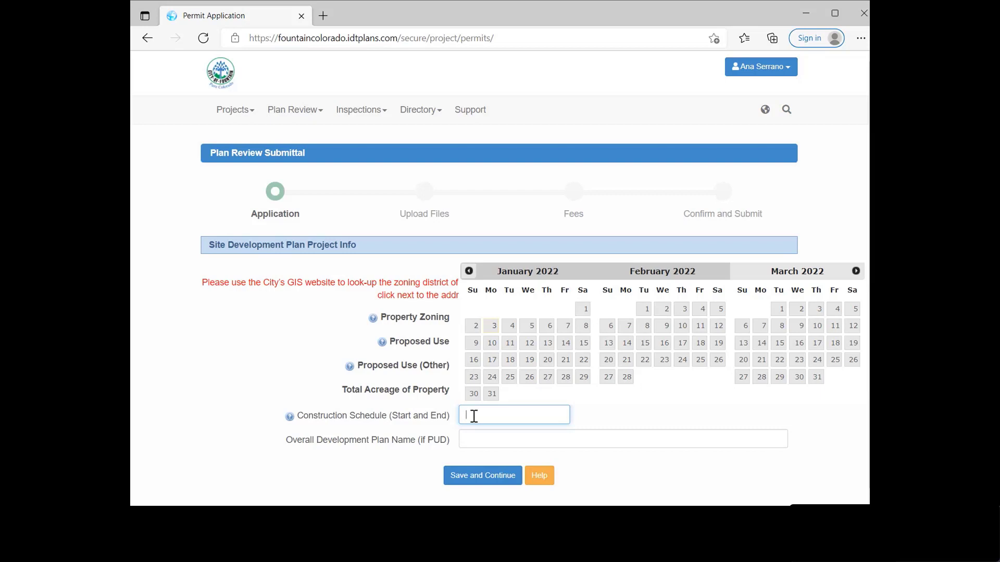
# Step: Pick March 18, 2022 as the construction start and August 20, 2022 as the end
pyautogui.click(835, 345)
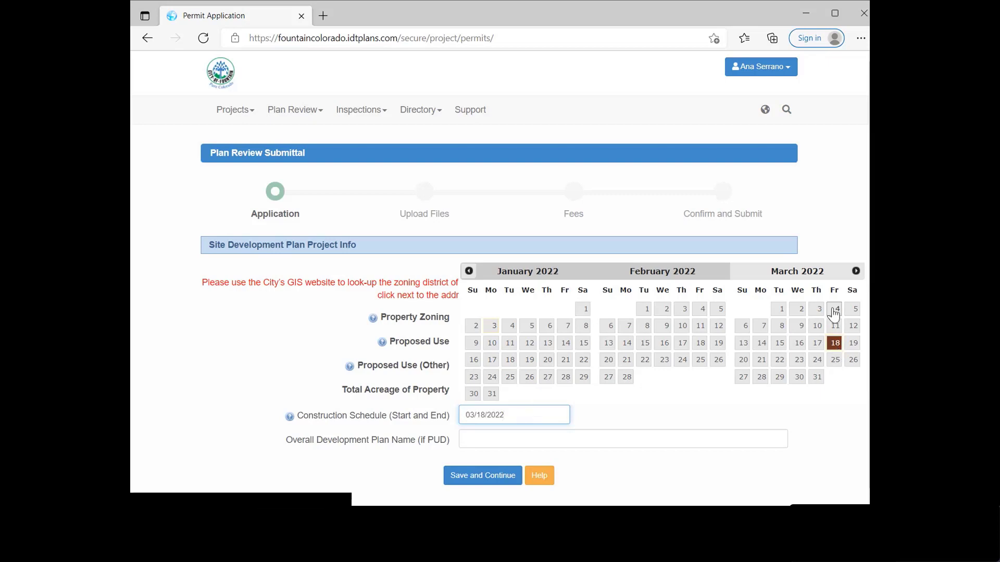
pyautogui.click(856, 271)
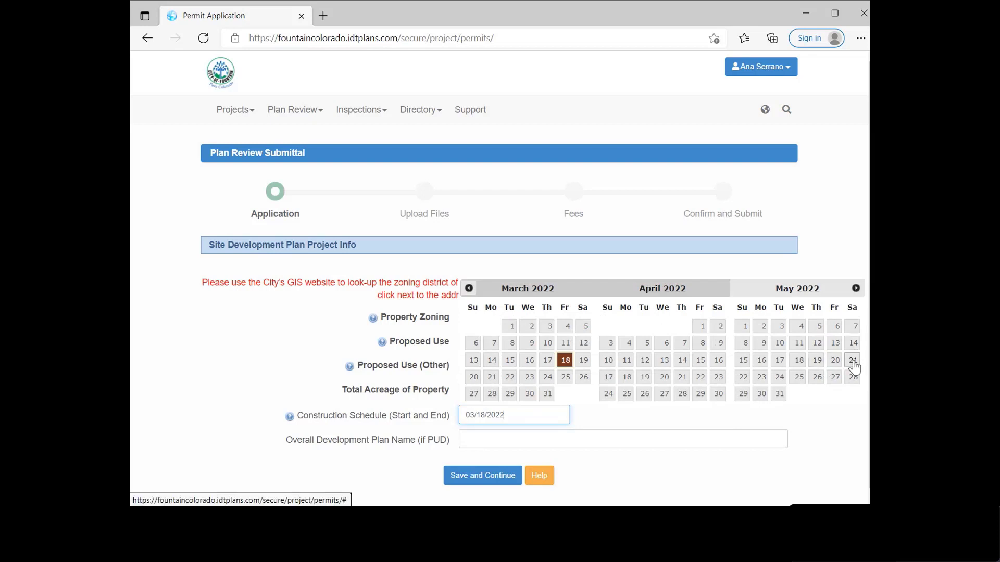
pyautogui.click(856, 288)
pyautogui.click(856, 291)
pyautogui.click(856, 290)
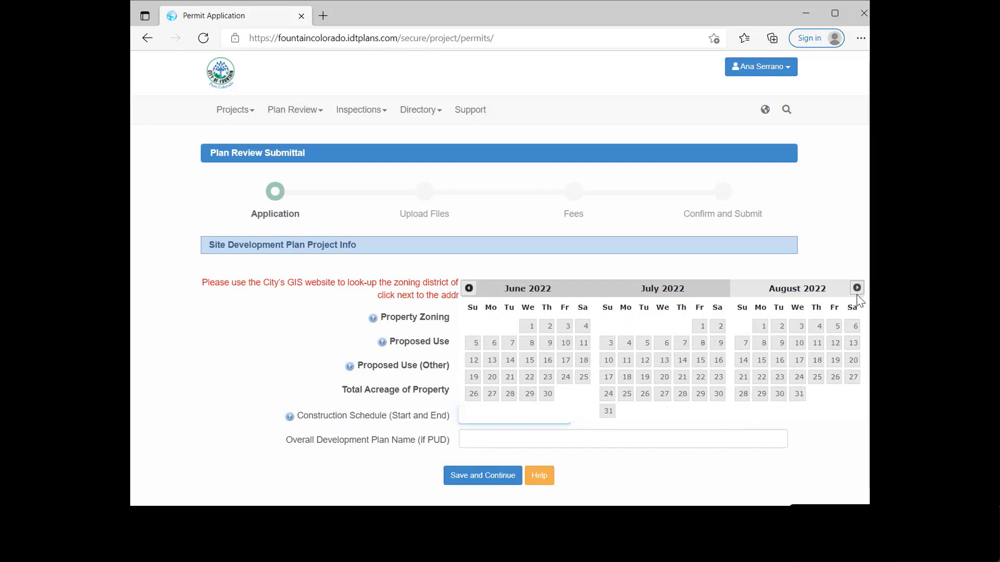
pyautogui.click(853, 360)
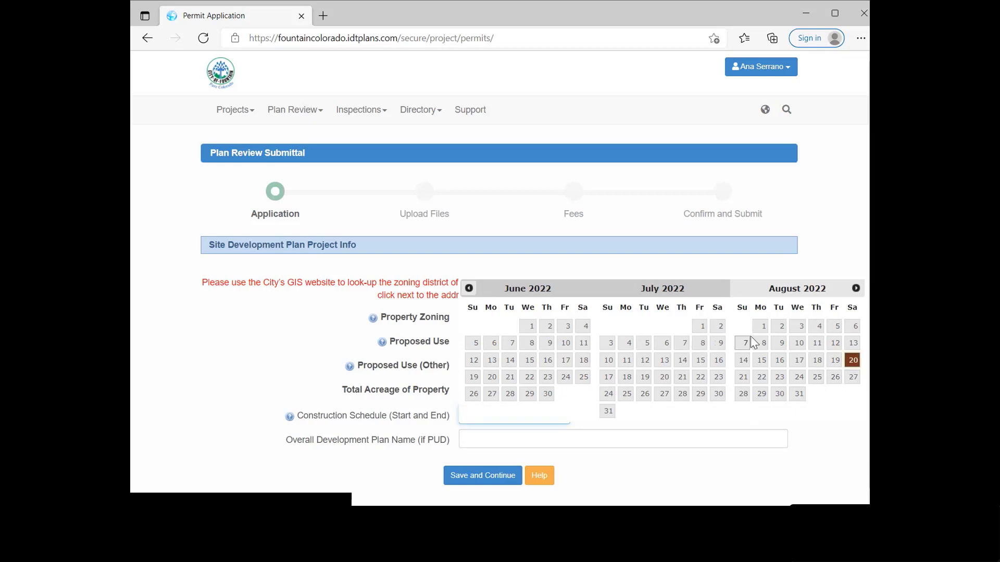
pyautogui.click(857, 289)
pyautogui.click(856, 270)
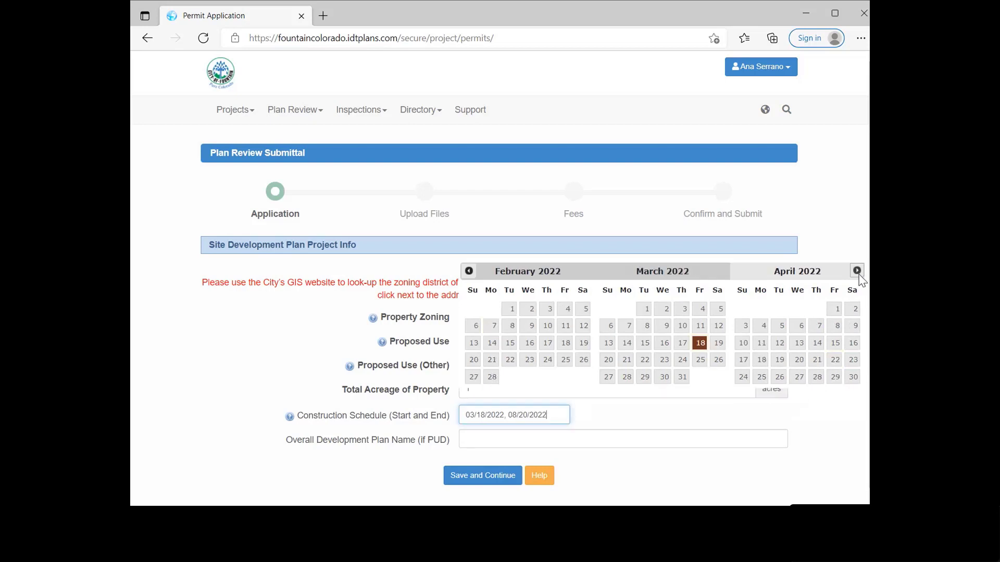
pyautogui.click(828, 229)
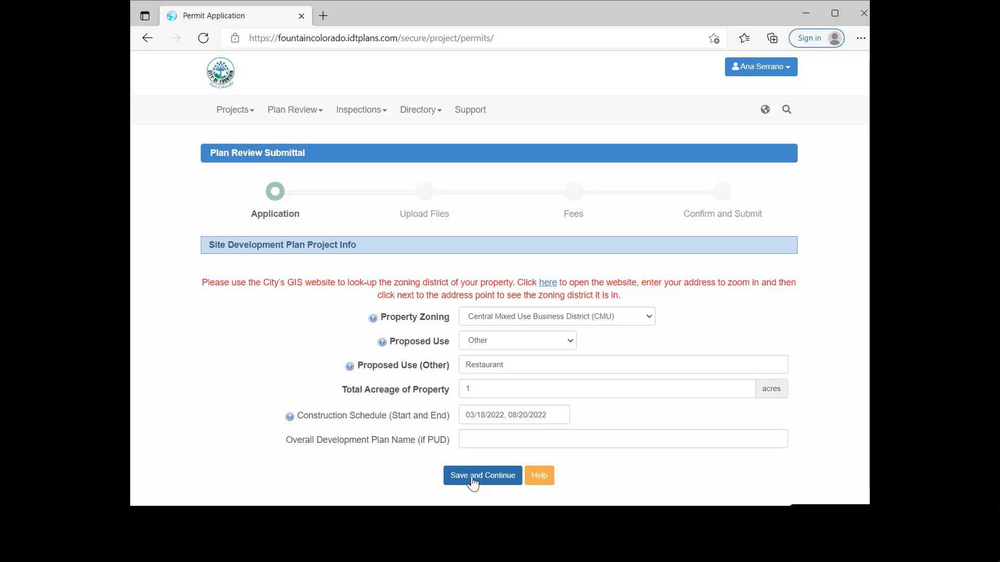
# Step: Save the project info, tick Traffic Letter as an included document, and continue
pyautogui.click(473, 483)
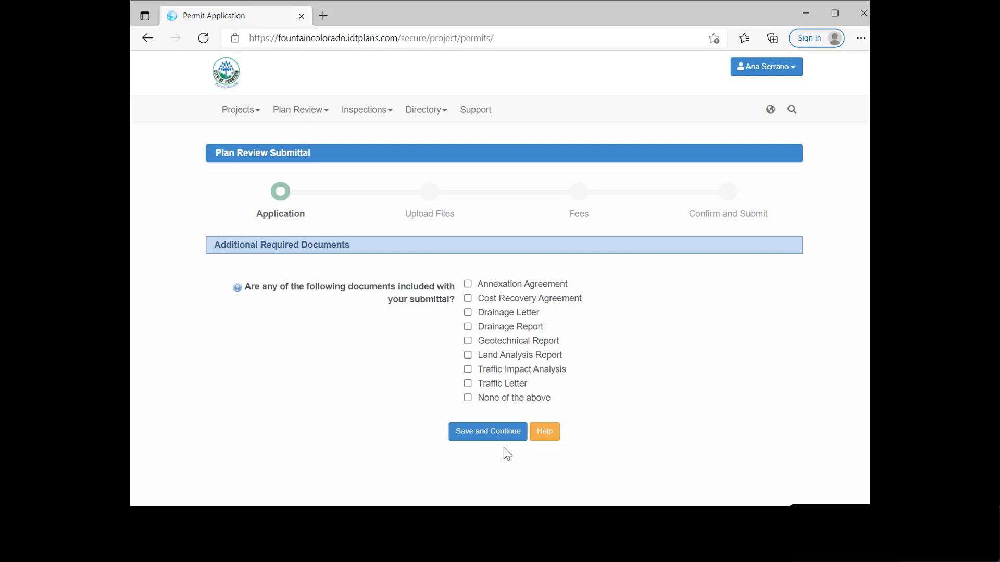
pyautogui.click(468, 385)
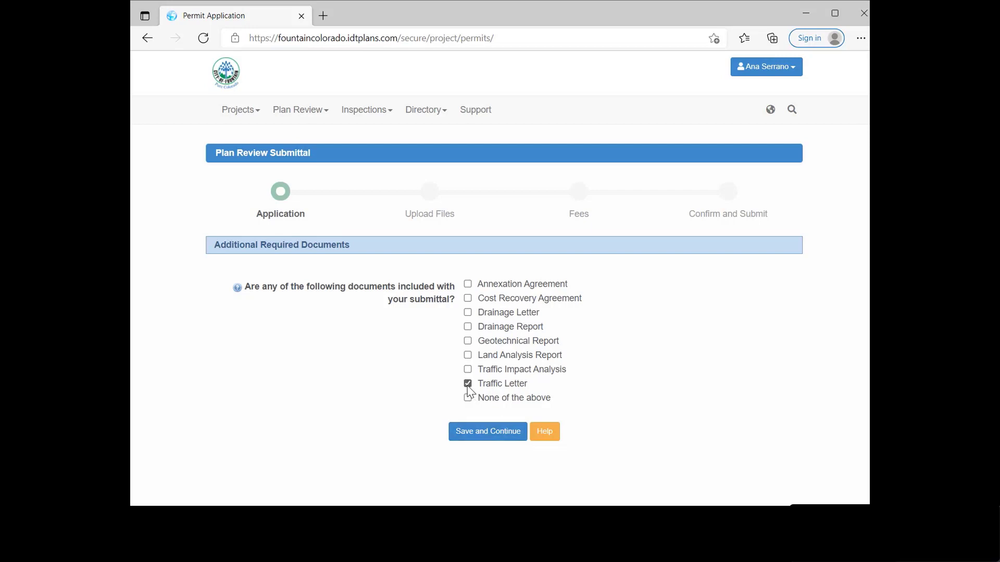
pyautogui.click(462, 433)
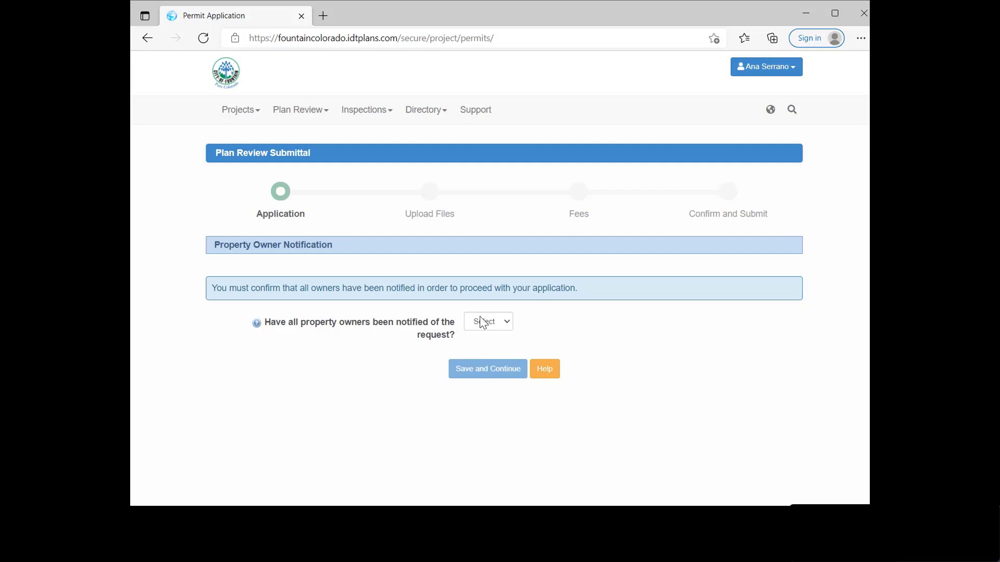
# Step: Answer Yes that all owners were notified and enter the applicant's full name
pyautogui.click(494, 325)
pyautogui.press('Down')
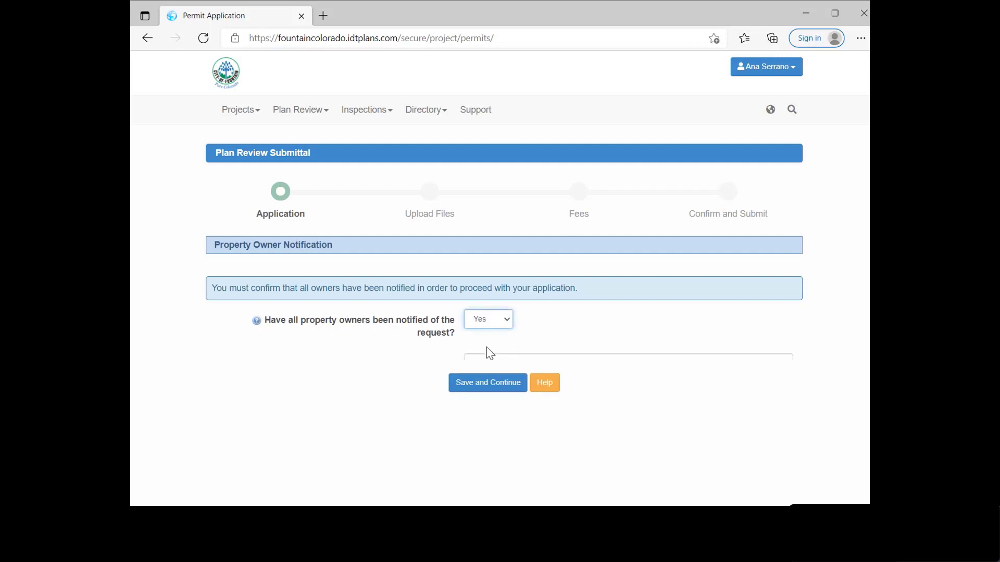
pyautogui.click(480, 383)
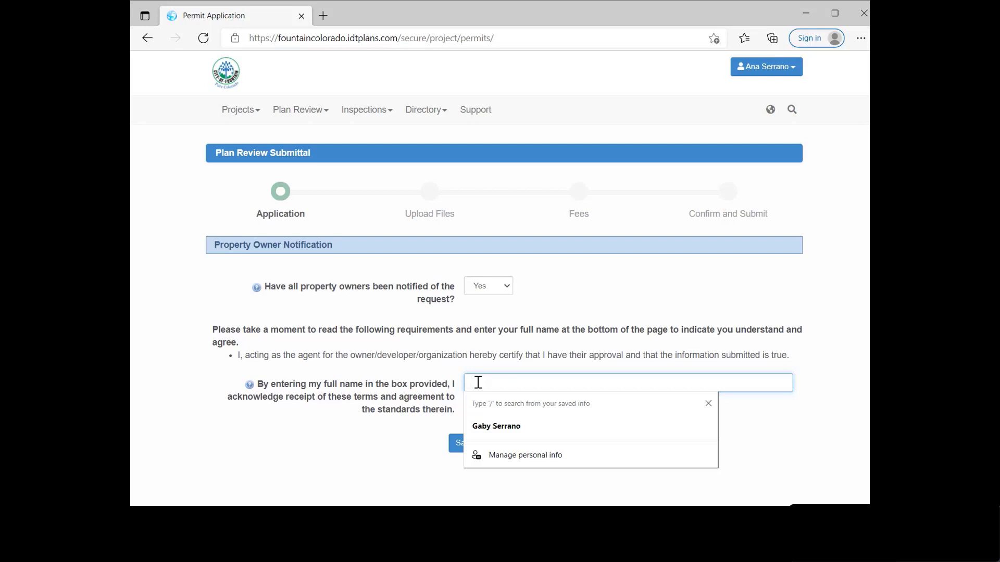
pyautogui.click(535, 416)
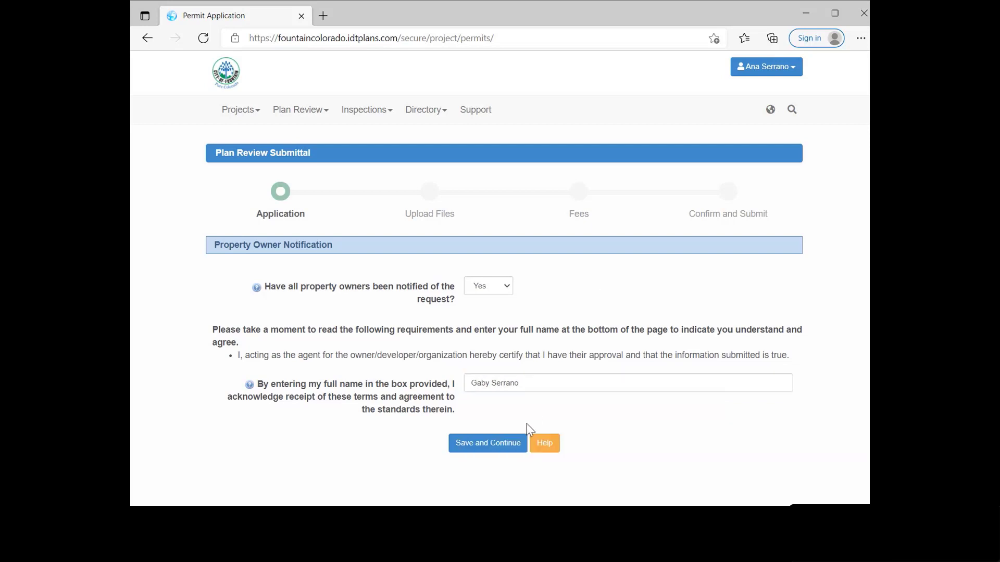
pyautogui.click(480, 451)
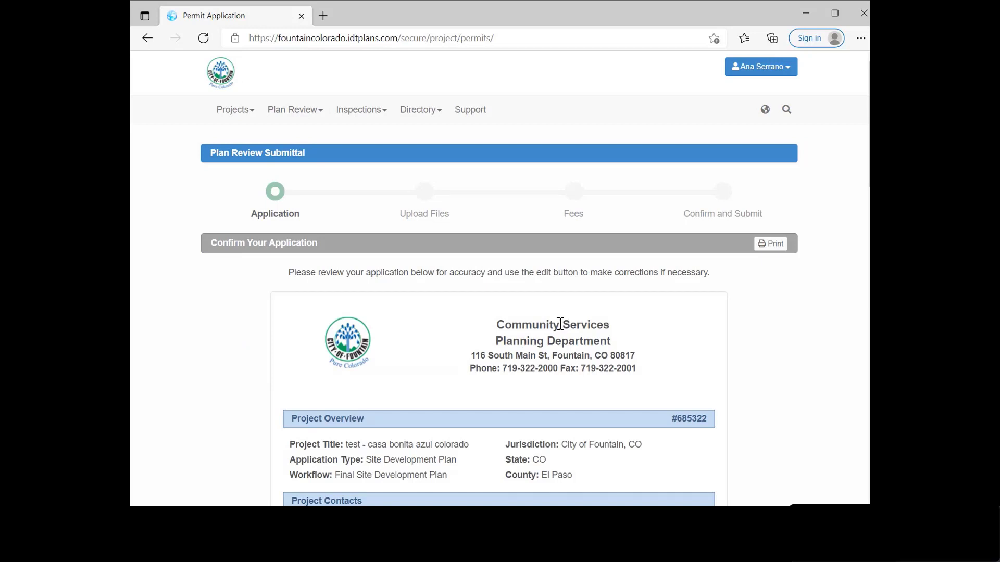
pyautogui.scroll(-1, 539, 417)
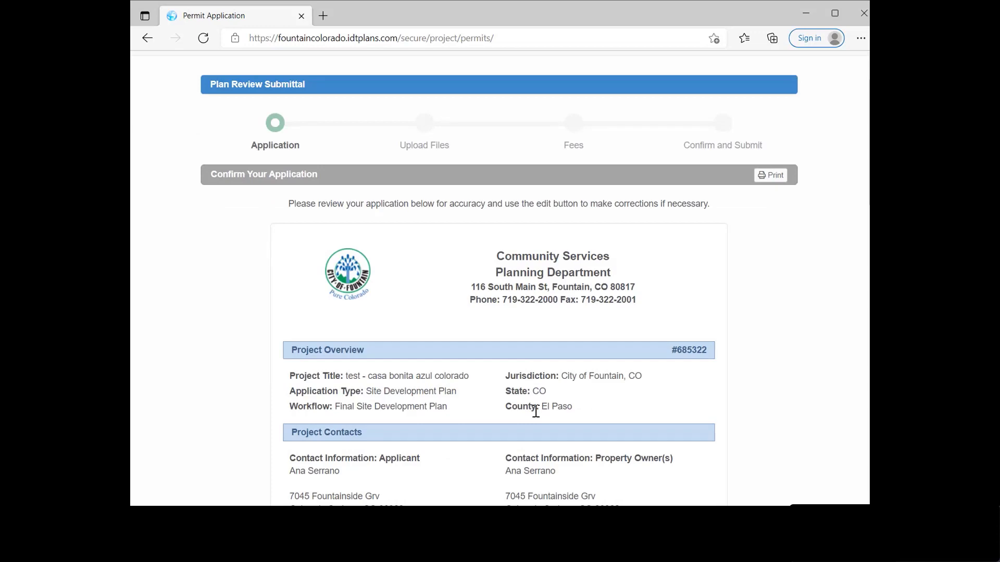
pyautogui.scroll(-2, 536, 411)
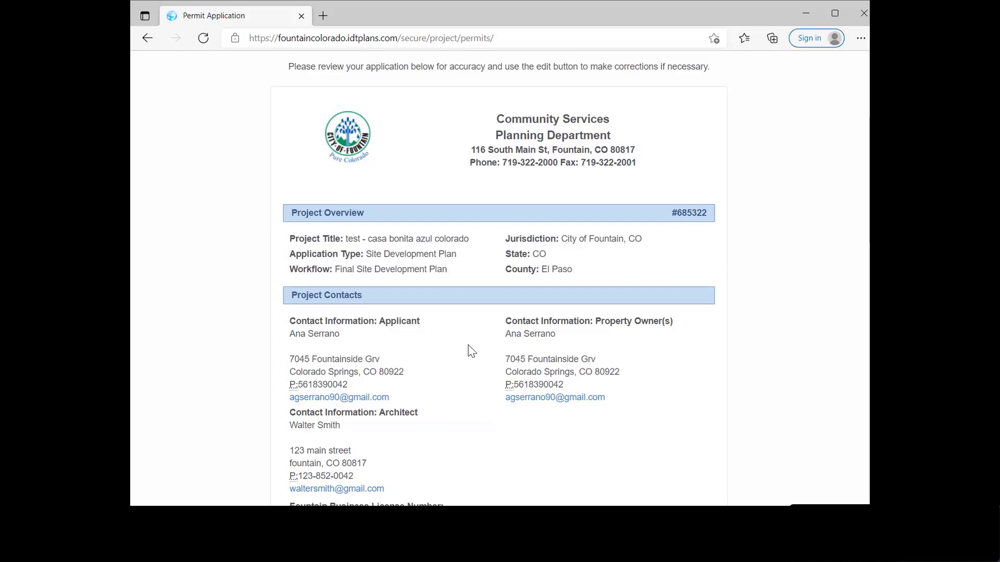
pyautogui.scroll(-5, 472, 351)
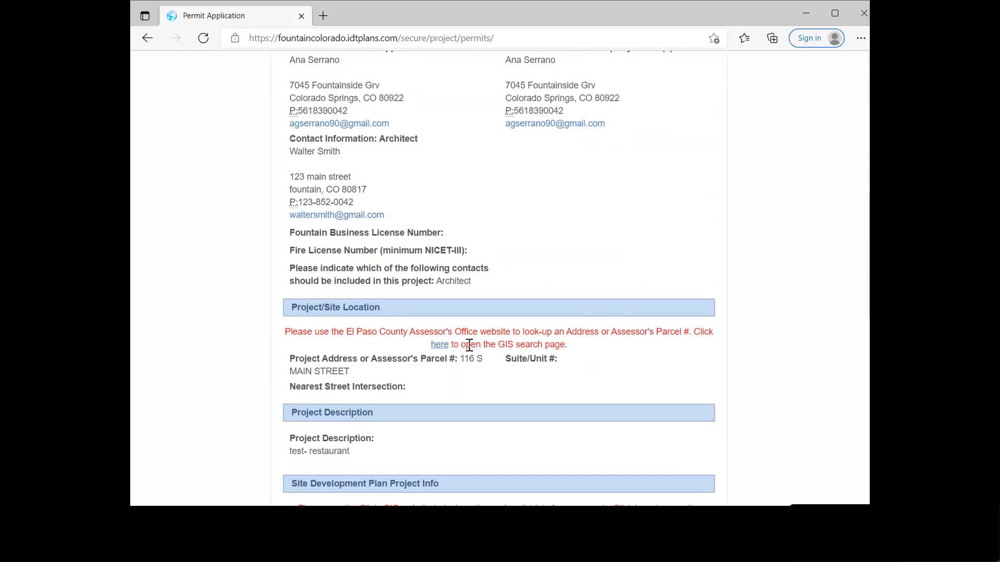
pyautogui.scroll(-4, 469, 346)
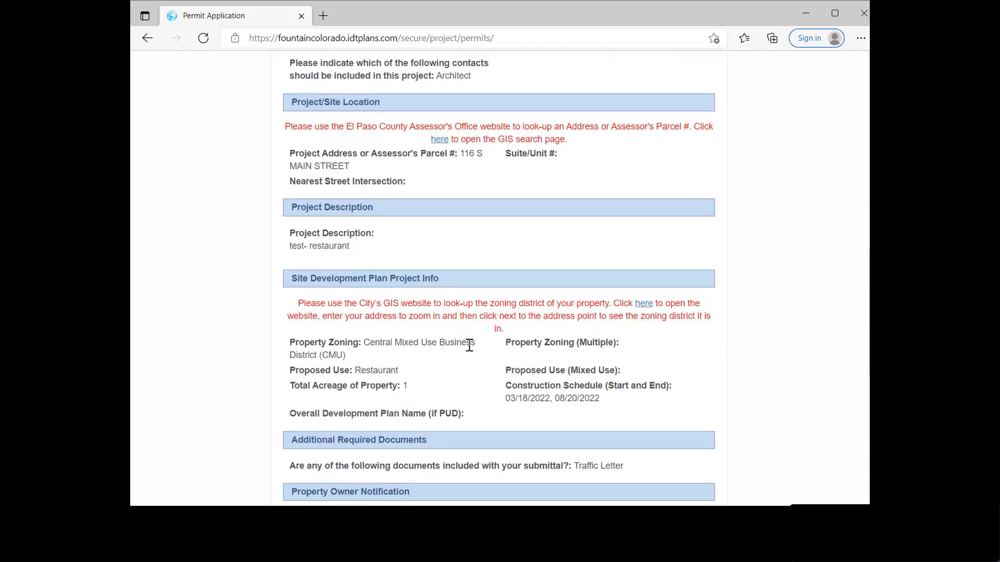
pyautogui.scroll(-1, 468, 346)
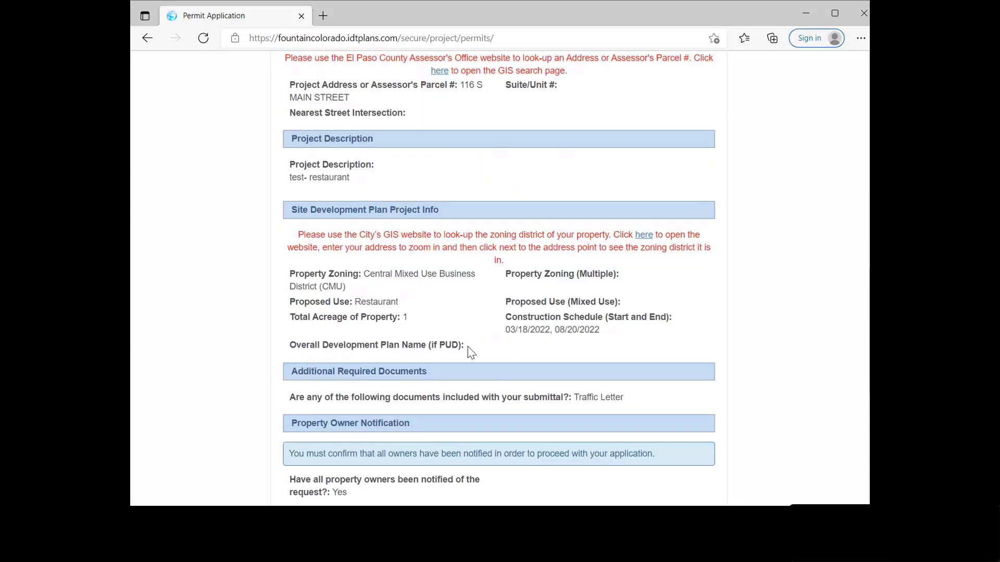
pyautogui.scroll(-6, 471, 353)
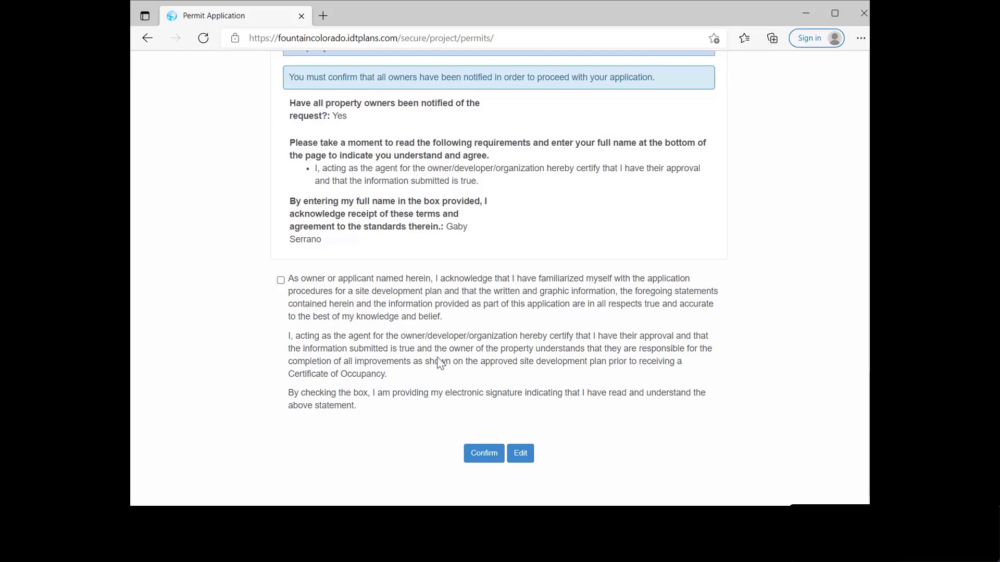
# Step: Dismiss the agreement warning, tick the applicant acknowledgement, and confirm the application
pyautogui.click(482, 461)
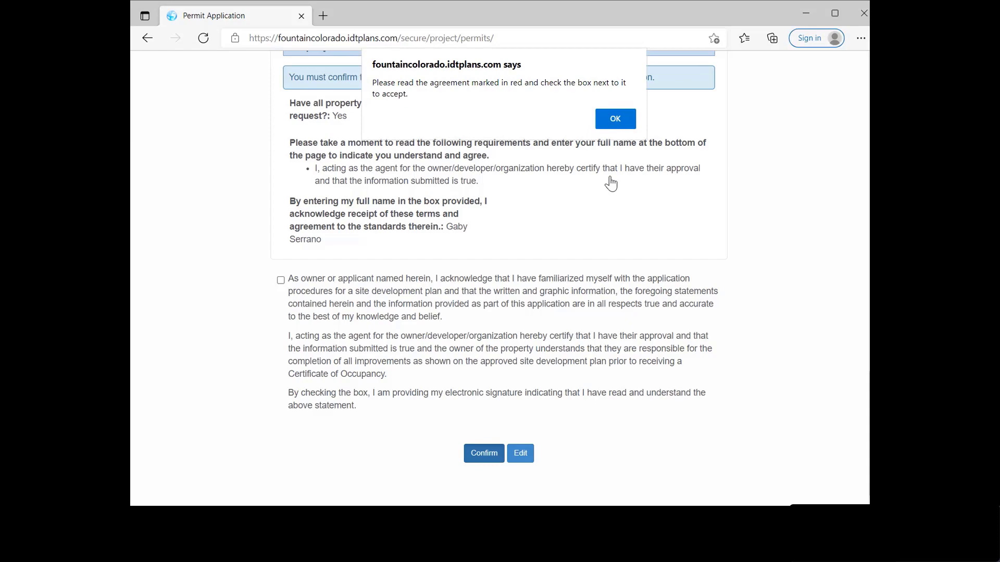
pyautogui.click(623, 125)
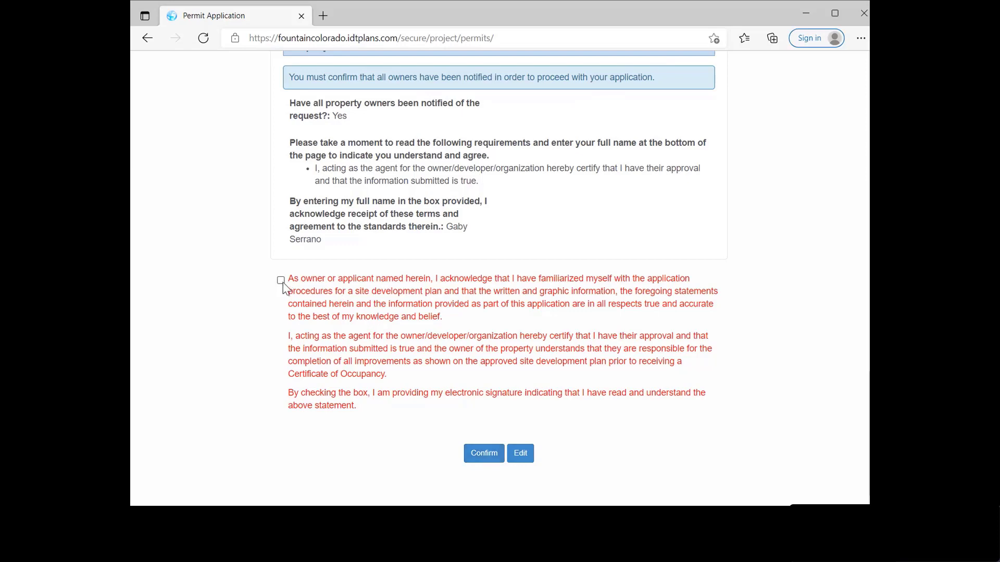
pyautogui.click(282, 282)
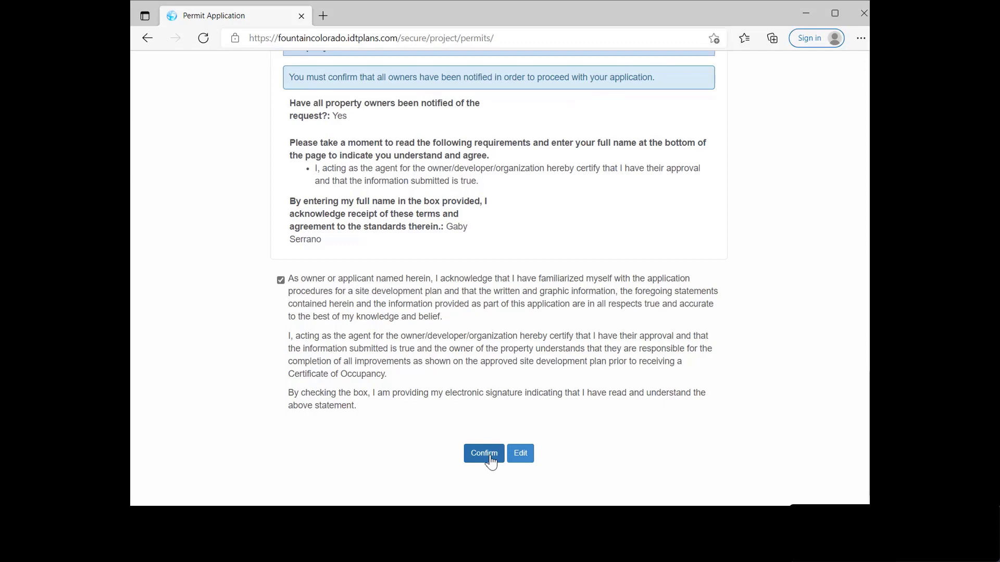
pyautogui.click(490, 460)
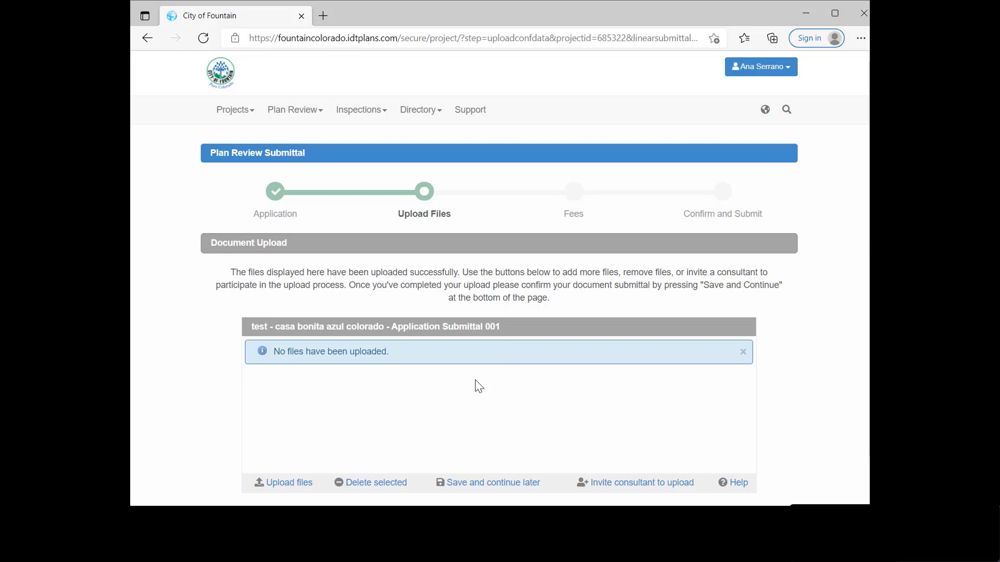
# Step: Follow the Upload files link on the Upload Files step
pyautogui.scroll(-1, 475, 390)
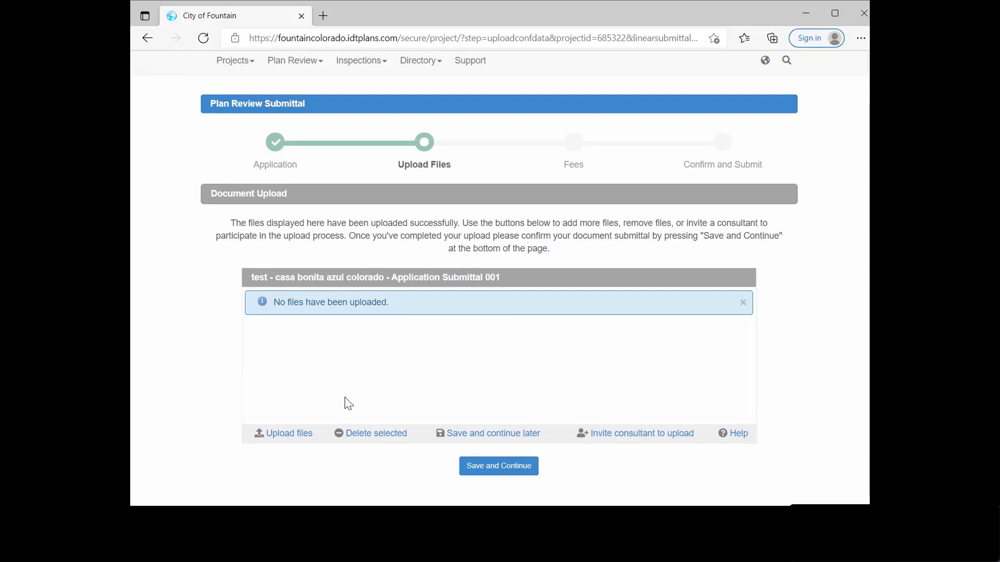
pyautogui.click(284, 439)
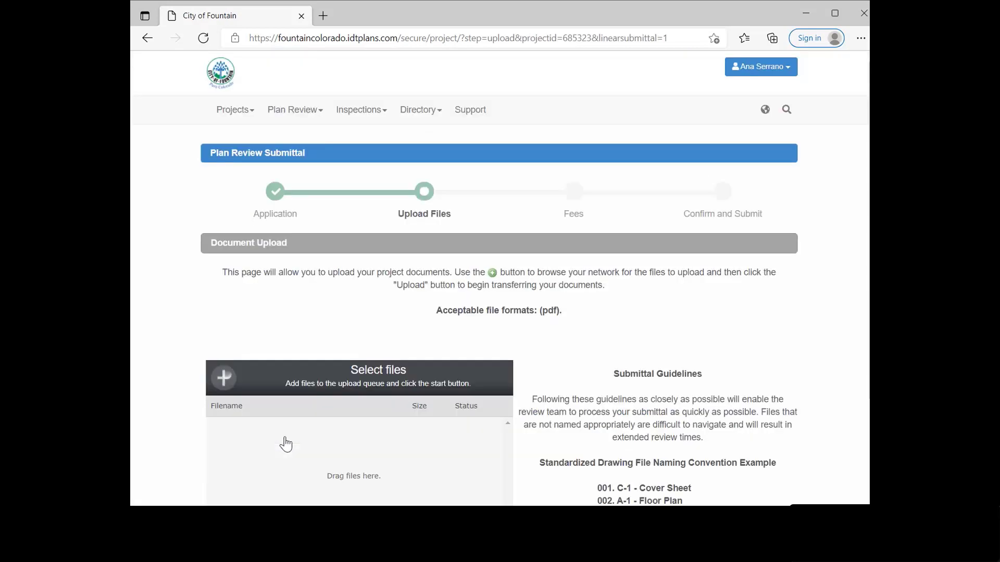
# Step: Use Add Files on the upload page to browse for the PDFs to upload
pyautogui.scroll(-1, 314, 415)
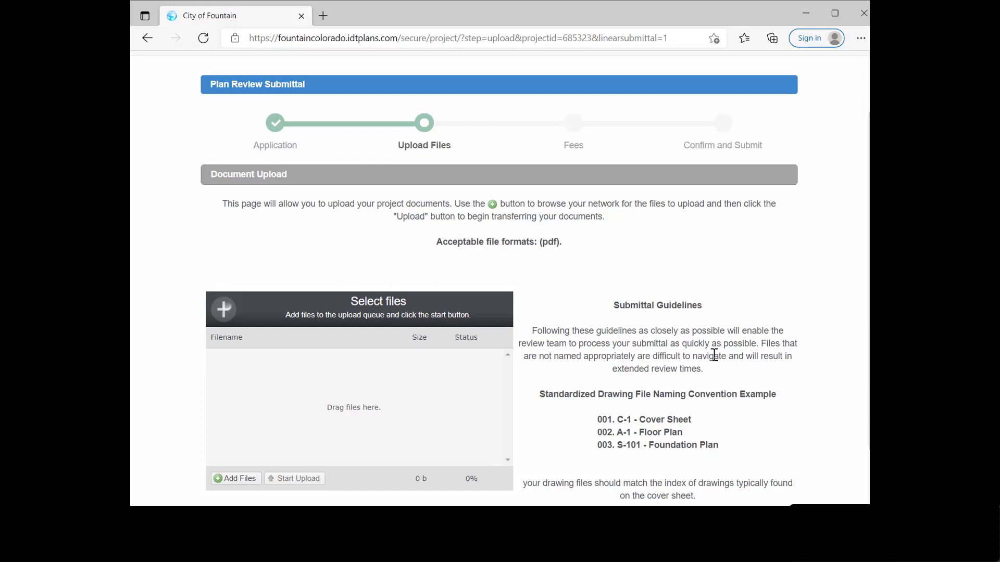
pyautogui.scroll(-1, 575, 302)
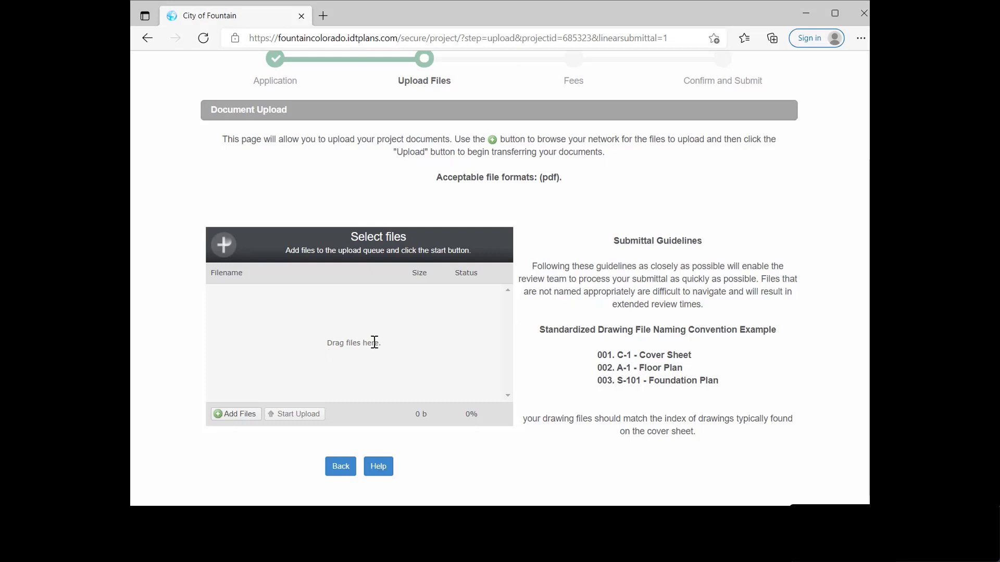
pyautogui.click(234, 416)
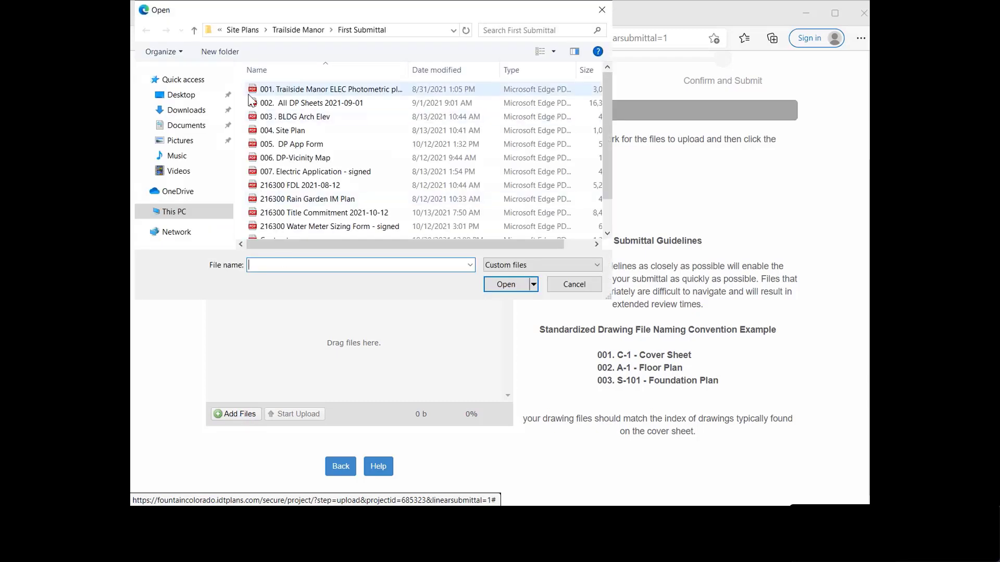
# Step: Queue plan PDFs 001 through 007 and upload them to Application Submittal 001
pyautogui.moveTo(243, 92); pyautogui.dragTo(296, 171)
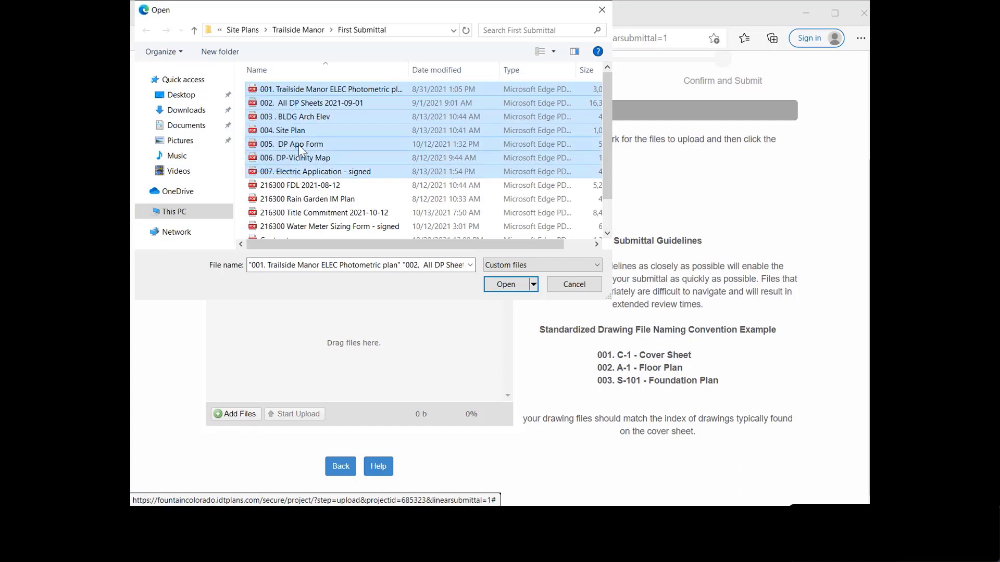
pyautogui.click(505, 285)
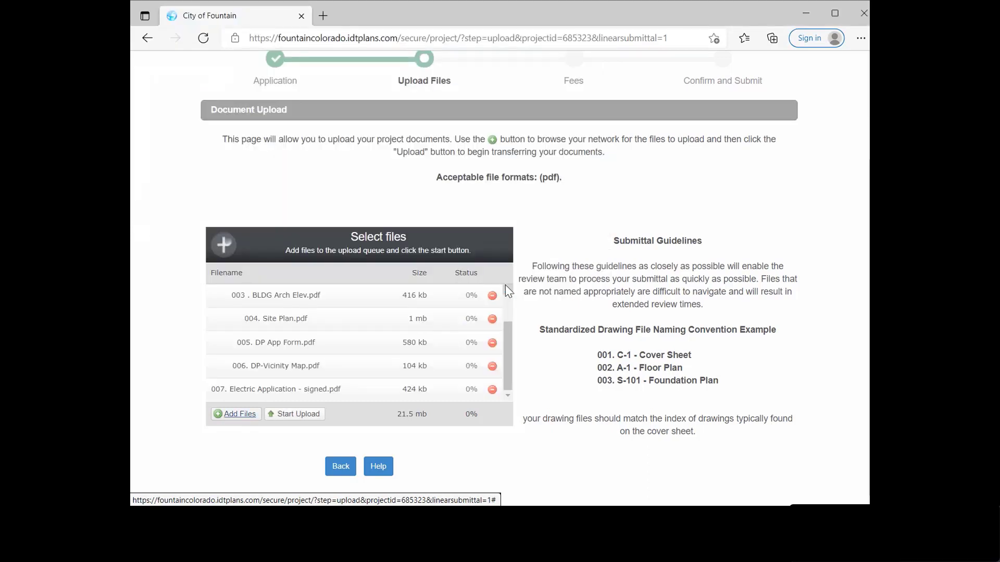
pyautogui.click(289, 414)
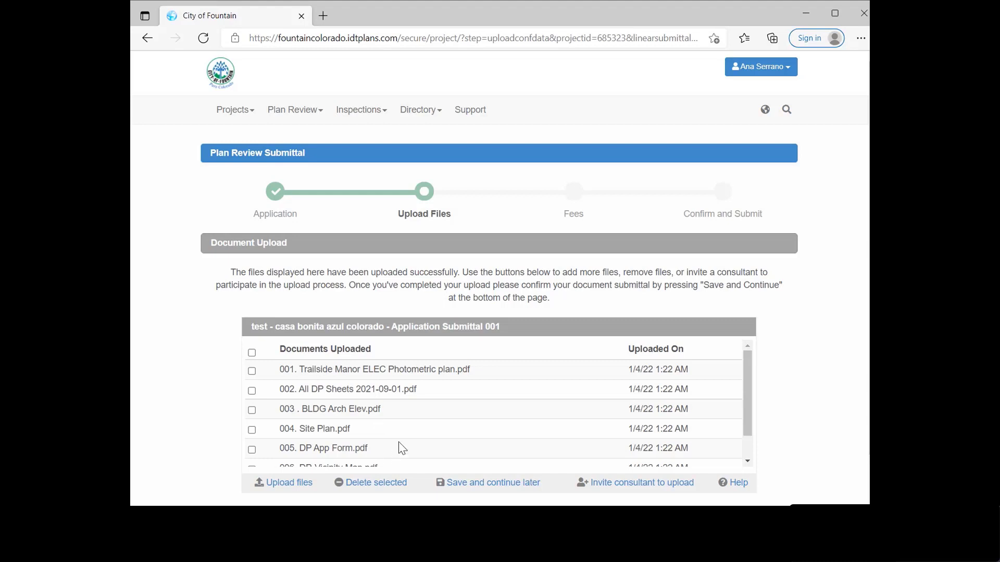
# Step: Save the uploaded documents and continue to the Fees step totalling $3,000.00
pyautogui.scroll(-1, 377, 352)
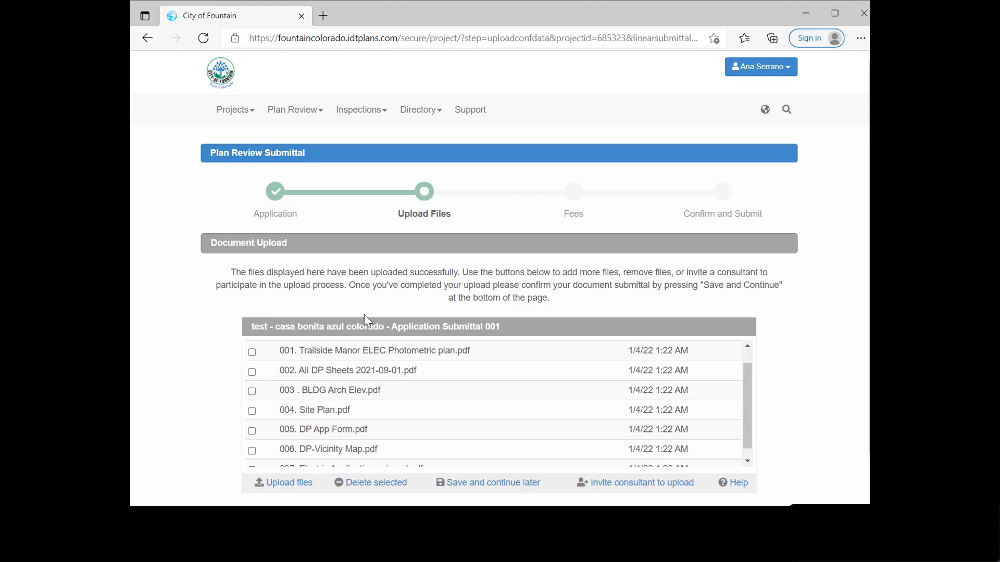
pyautogui.scroll(-1, 576, 289)
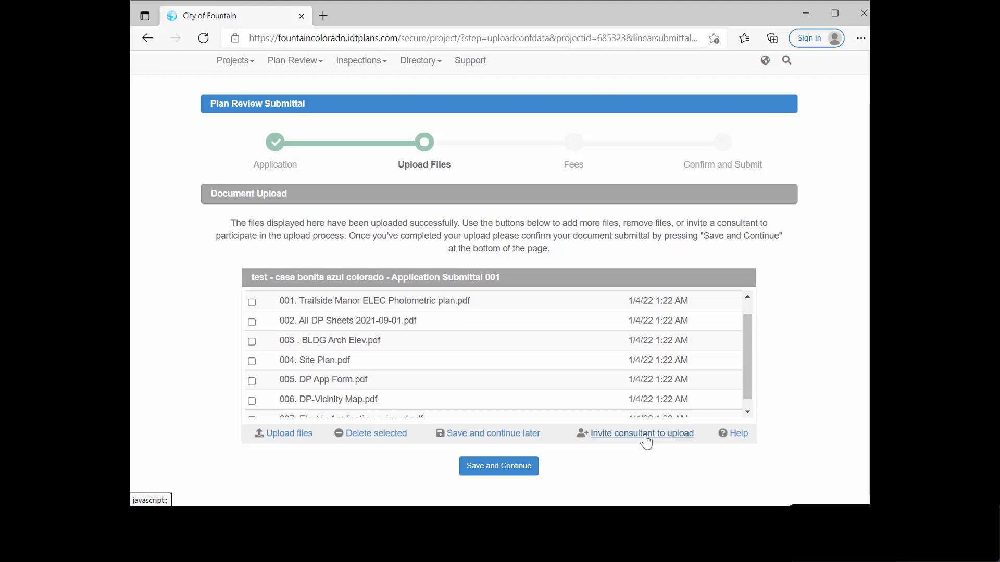
pyautogui.click(506, 467)
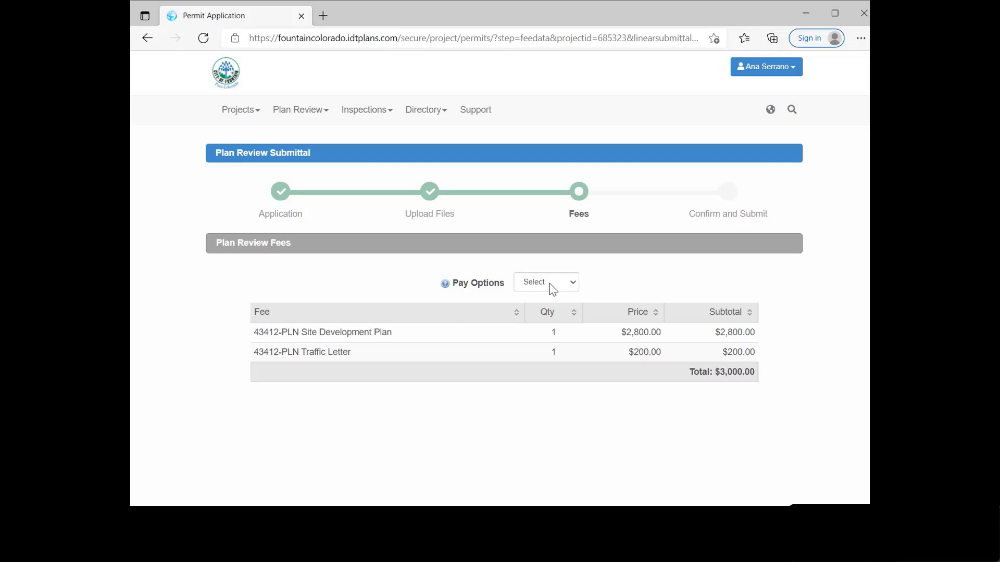
# Step: Set Pay Options to Pay Offline for the $3,000.00 fees and save
pyautogui.click(553, 290)
pyautogui.click(541, 326)
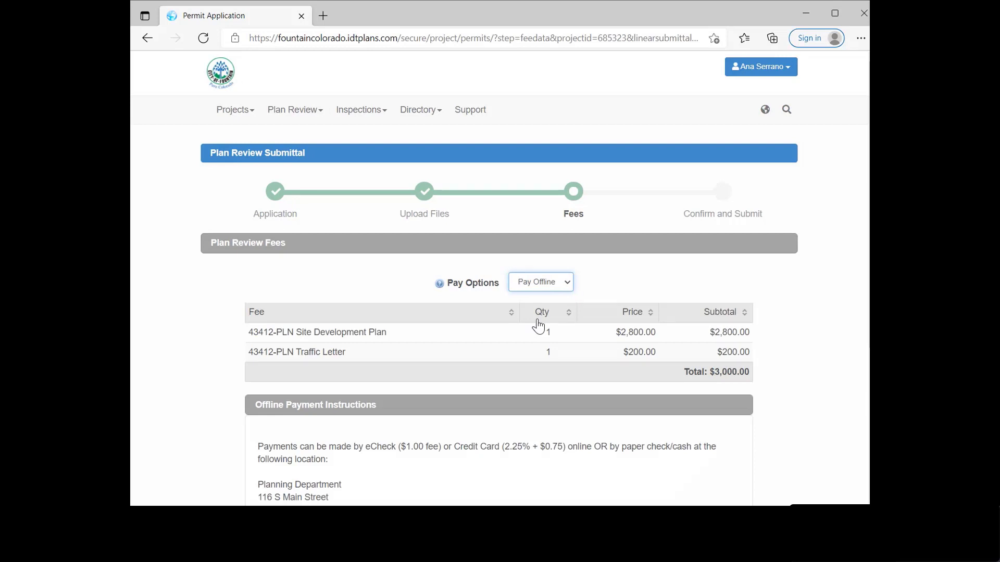
pyautogui.scroll(-1, 494, 351)
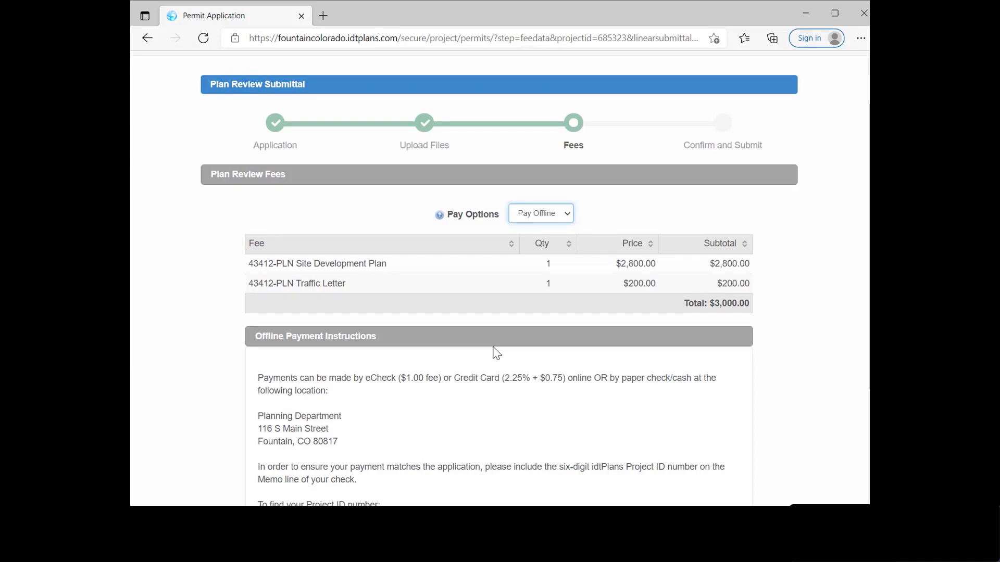
pyautogui.scroll(-3, 495, 351)
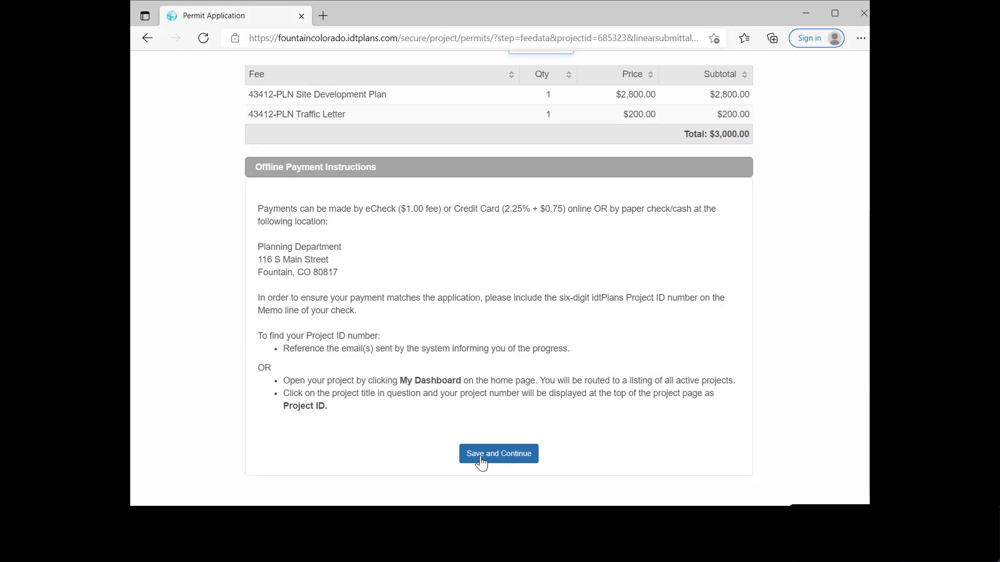
pyautogui.click(481, 462)
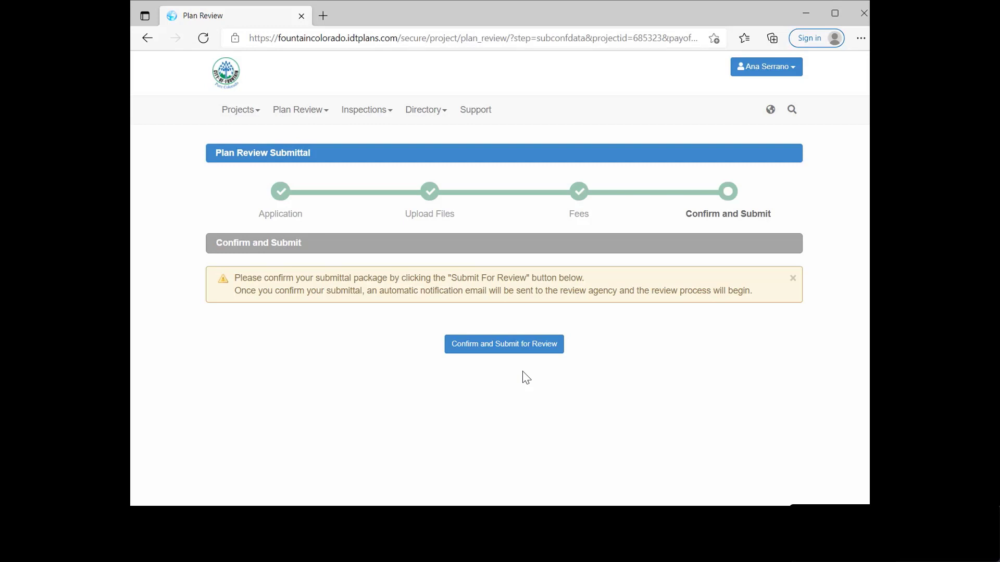
# Step: Submit the plan package and confirm it goes for review now
pyautogui.click(494, 347)
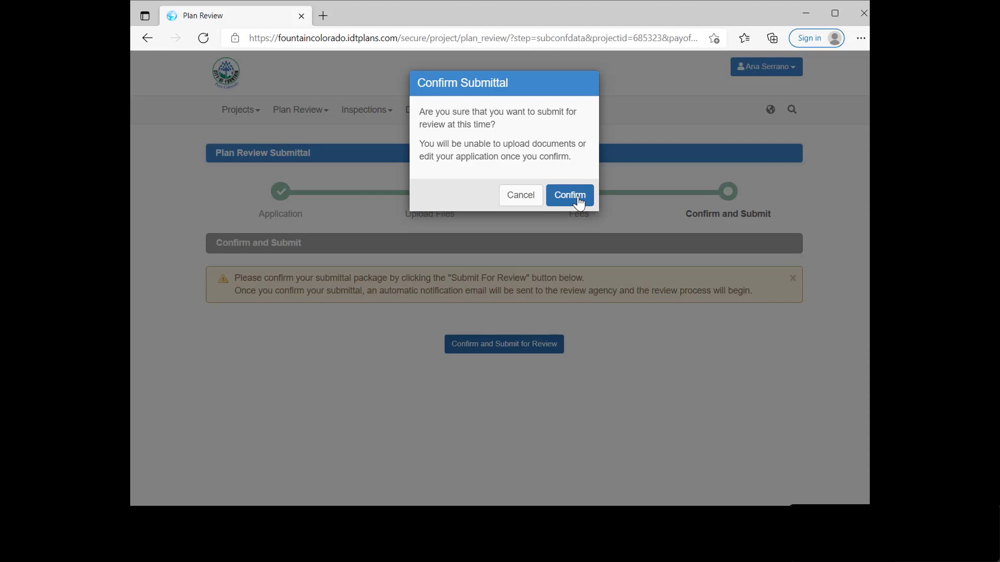
pyautogui.click(579, 198)
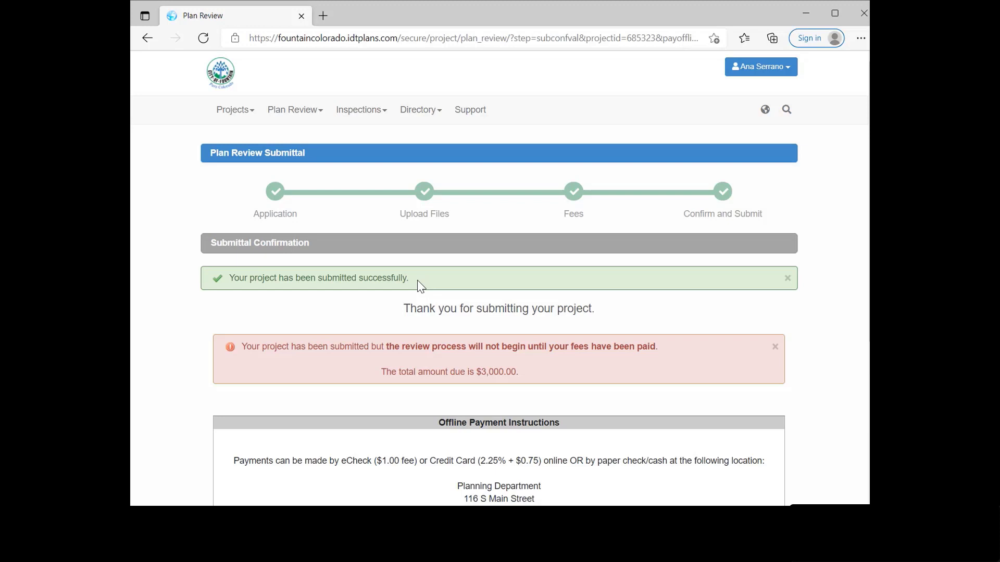
# Step: Scroll through the Submittal Confirmation page's offline payment instructions and back to the top
pyautogui.scroll(-1, 419, 286)
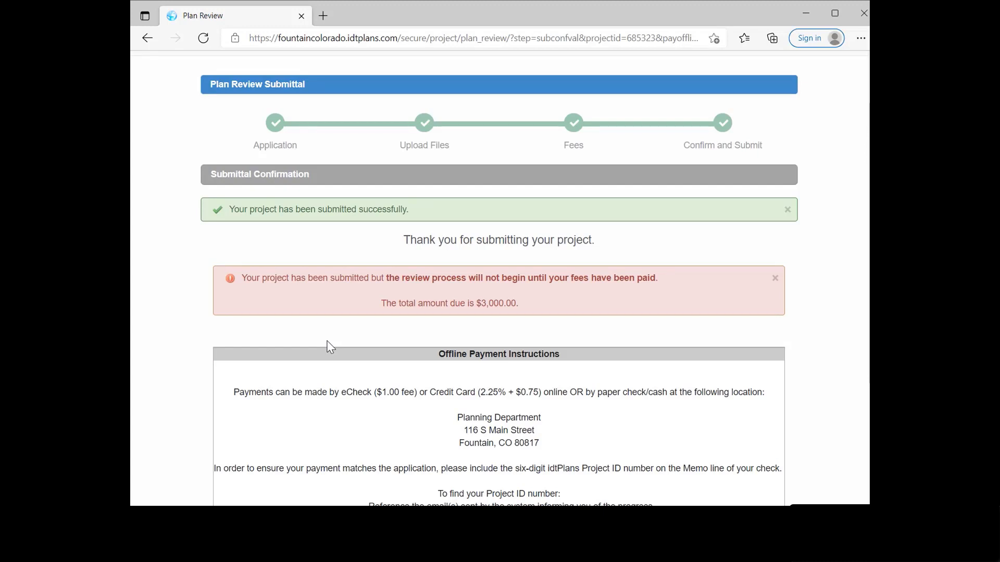
pyautogui.scroll(-3, 350, 359)
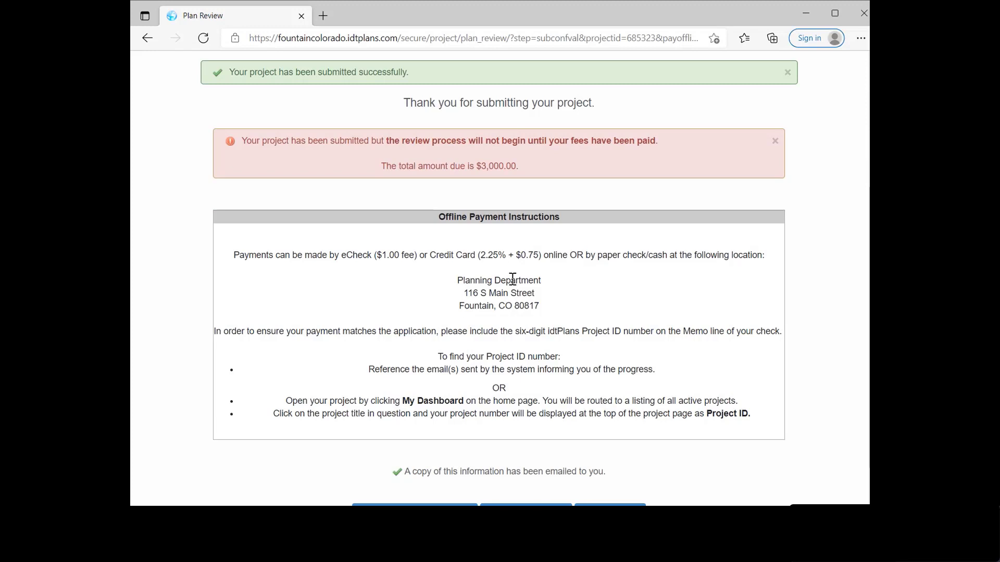
pyautogui.scroll(3, 526, 289)
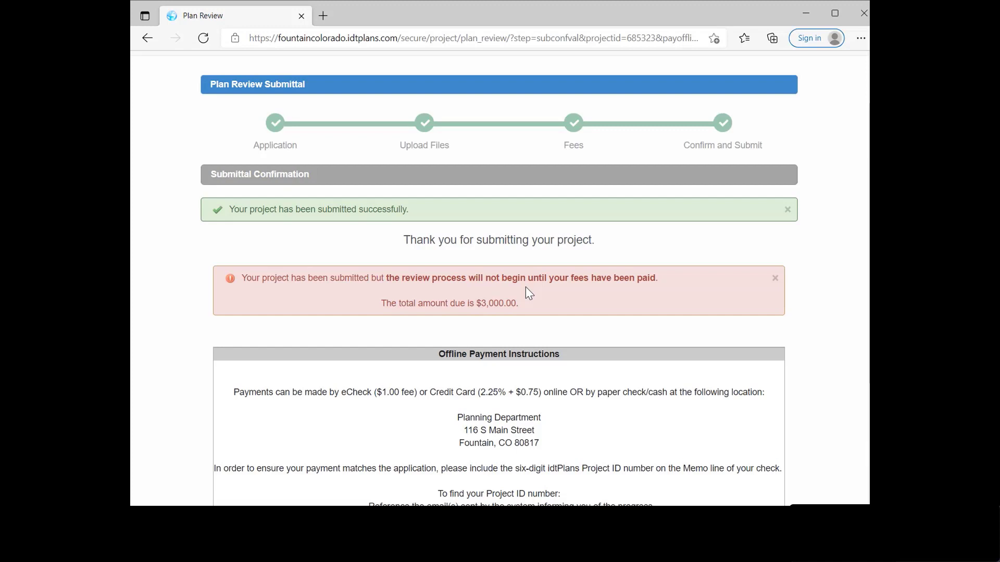
pyautogui.scroll(2, 527, 292)
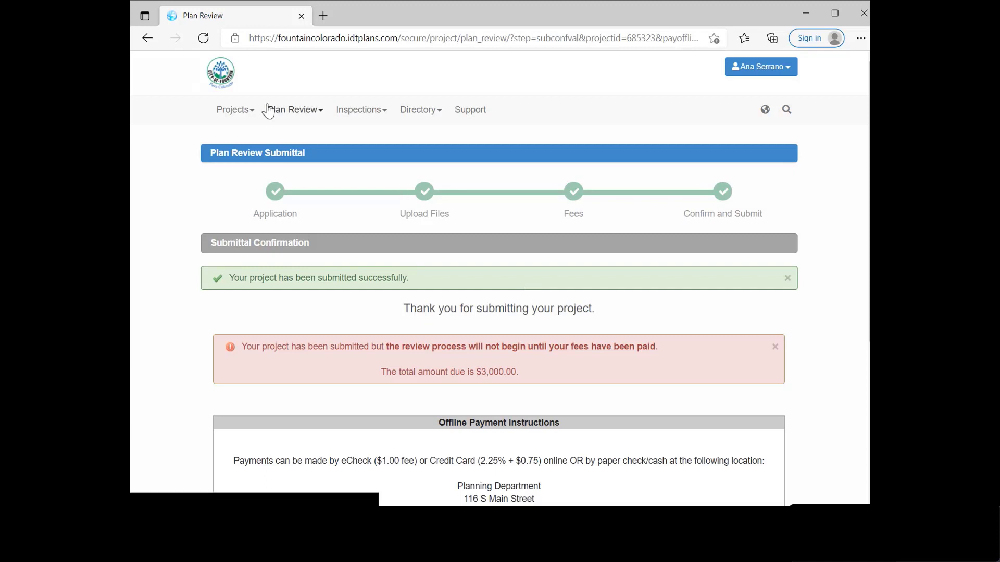
# Step: Go to Plan Review > My Submittals to see the Site Development Plan awaiting fees
pyautogui.click(284, 114)
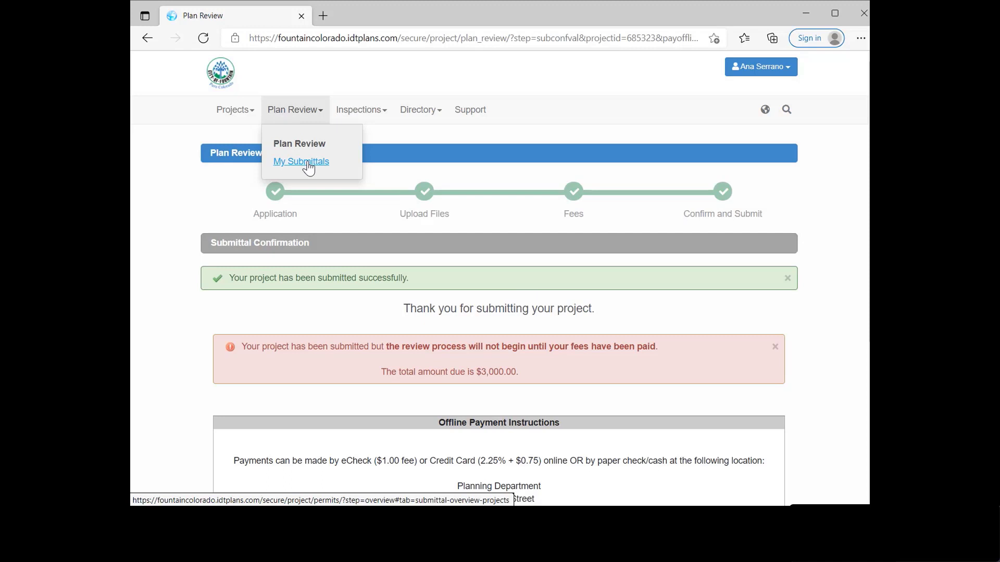
pyautogui.click(308, 166)
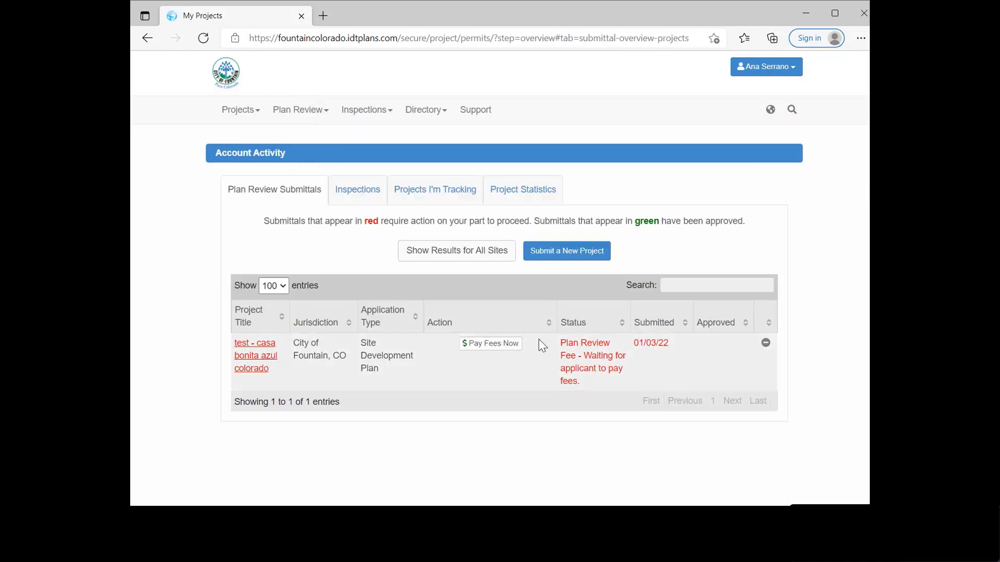